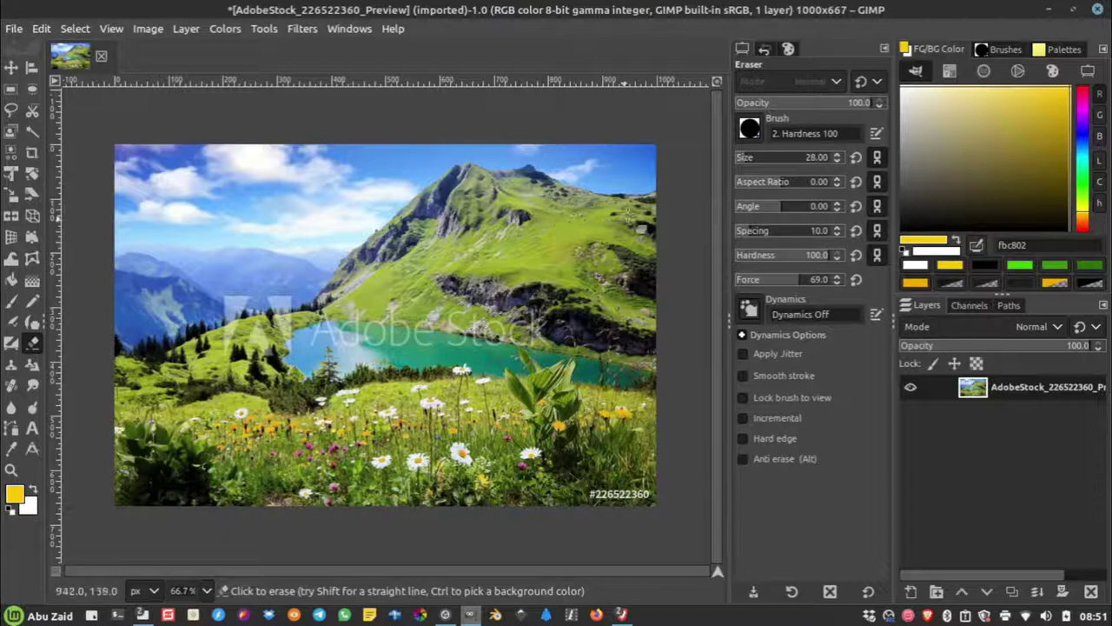
Step: Zoom in on the ridge, then undo a stray eraser stroke across the top-right sky
scroll(413, 176, "up", 1)
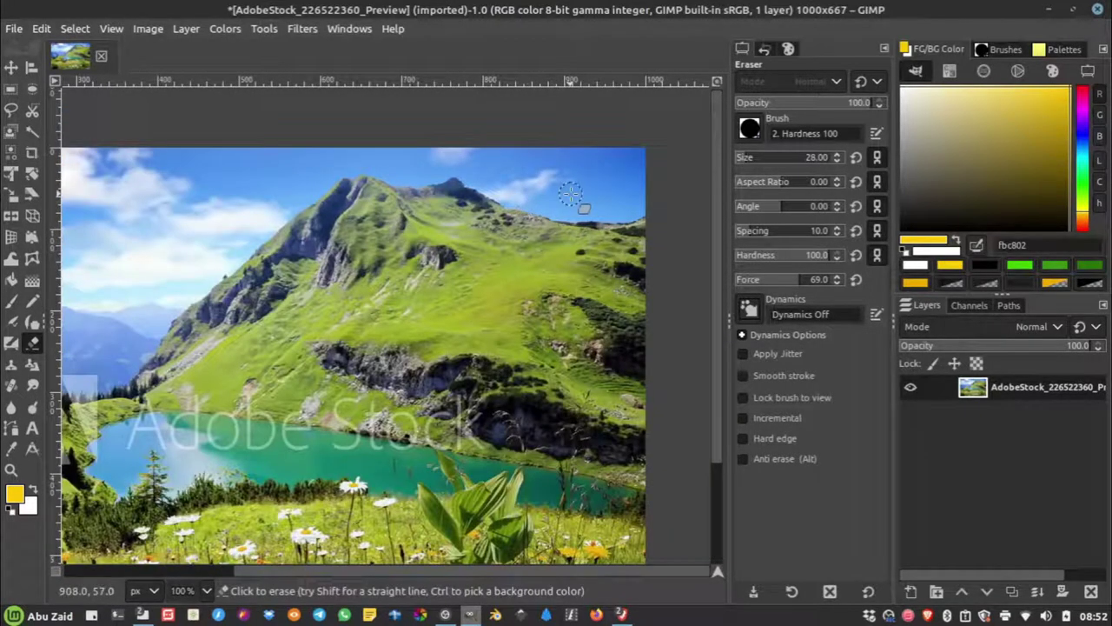
scroll(570, 195, "up", 1)
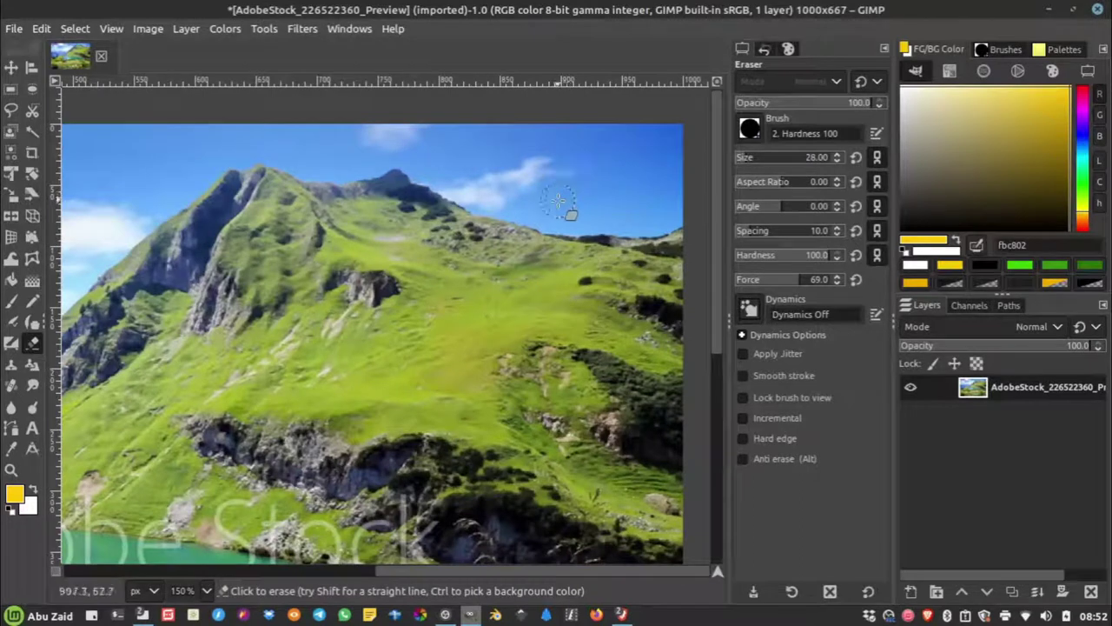
key("ctrl")
scroll(402, 218, "down", 1)
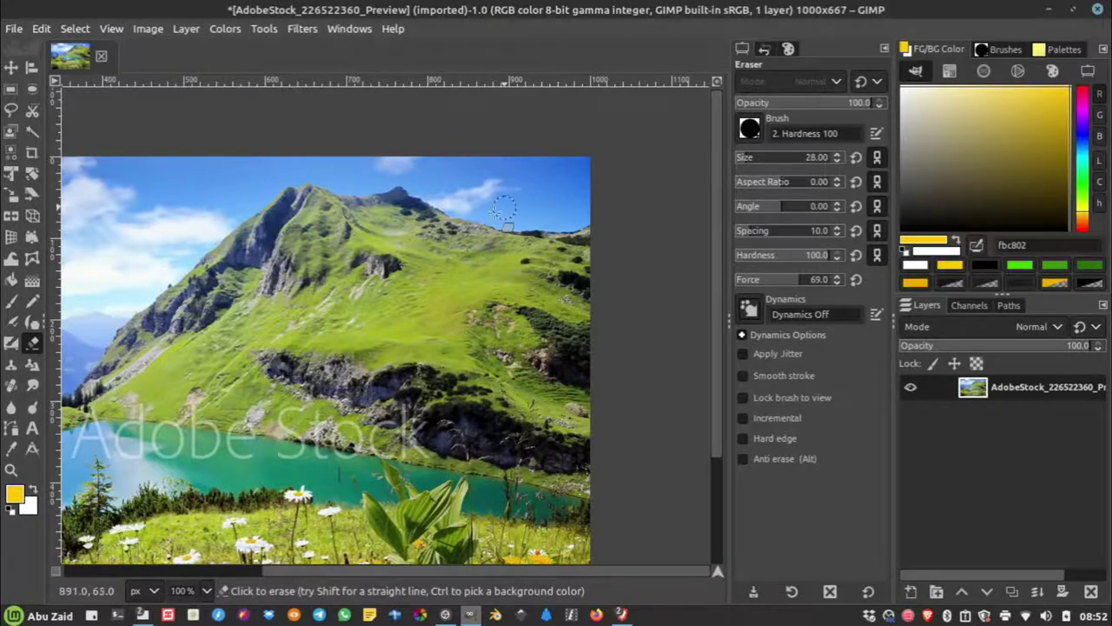
scroll(565, 222, "down", 2)
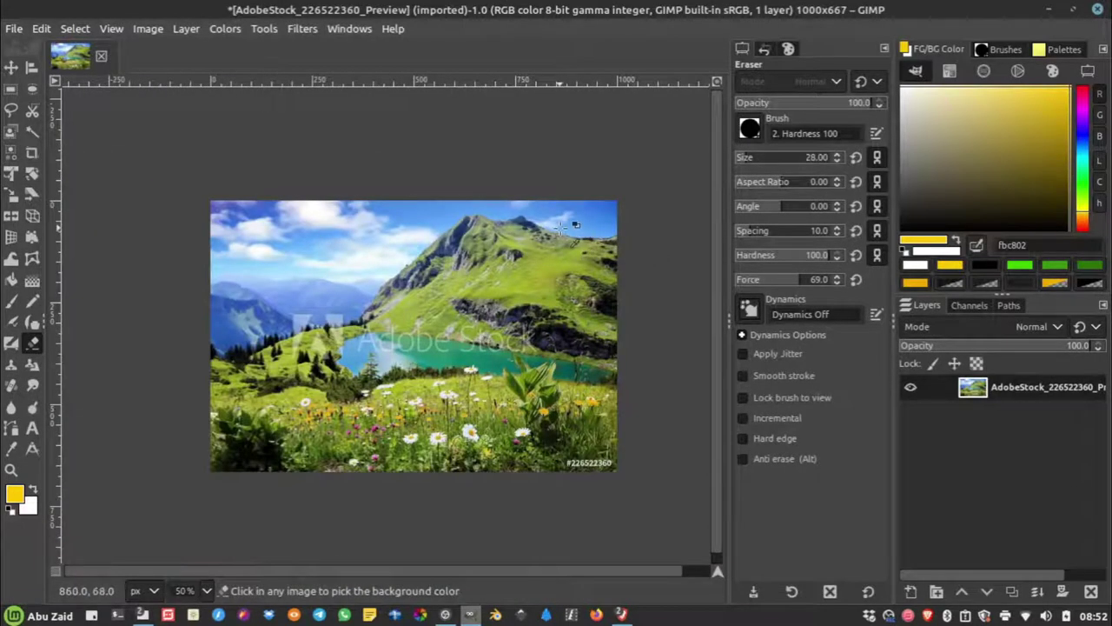
scroll(565, 224, "up", 1)
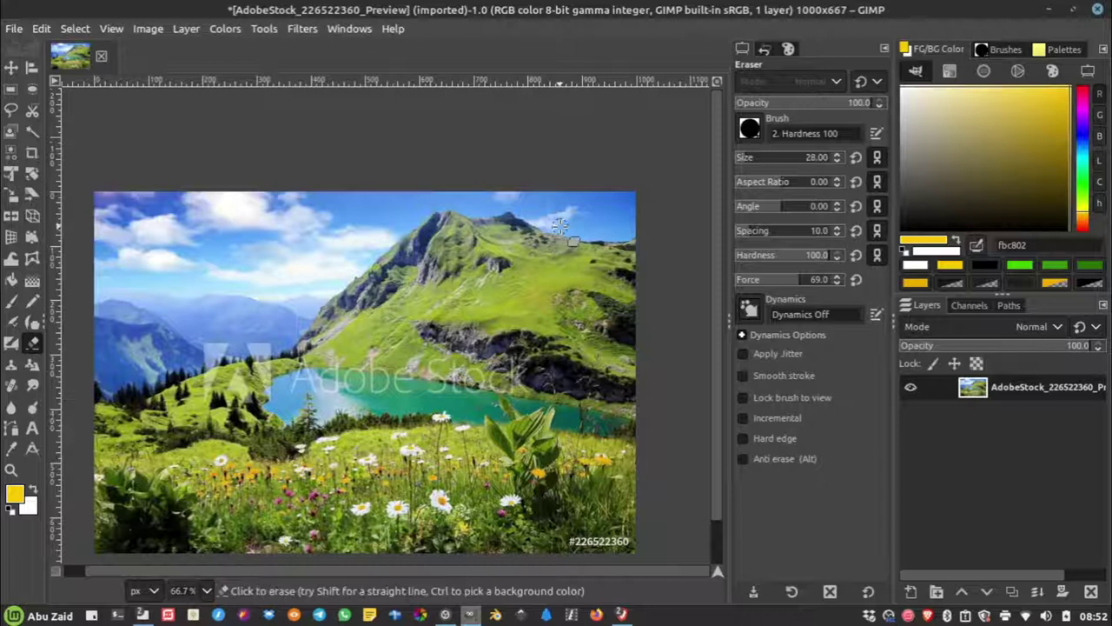
scroll(560, 226, "up", 2)
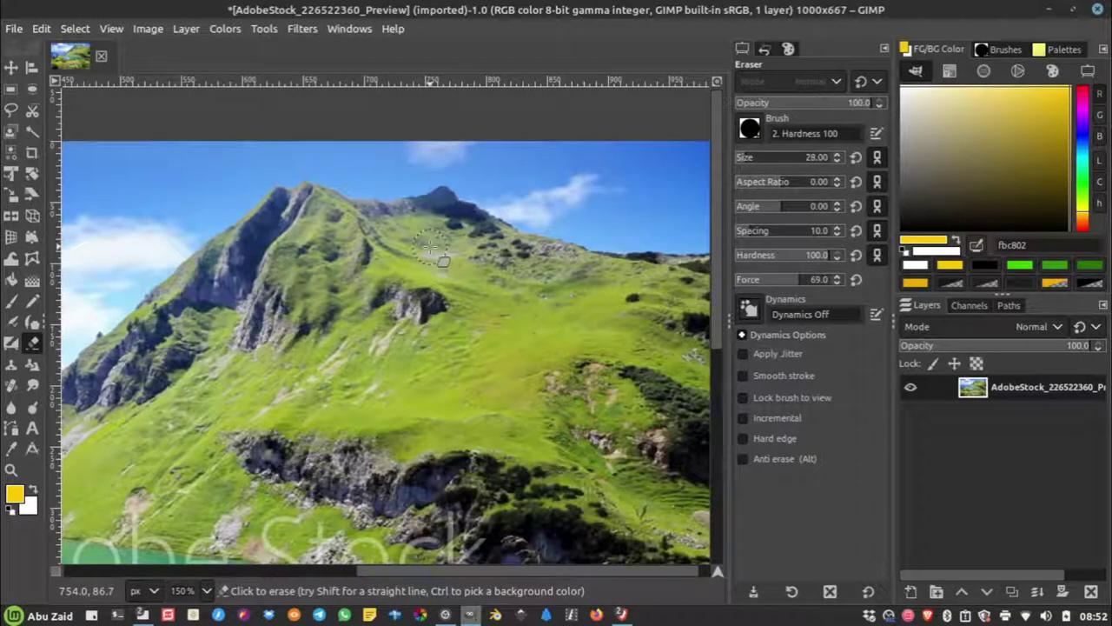
scroll(430, 252, "down", 2)
scroll(483, 231, "up", 1)
scroll(483, 231, "up", 1)
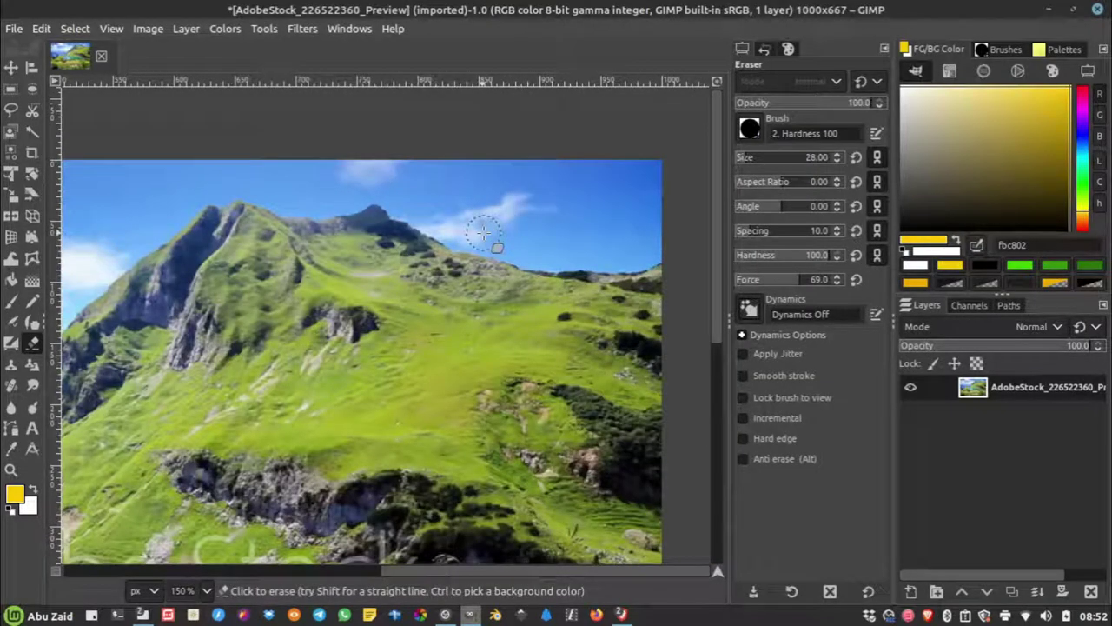
key("ctrl")
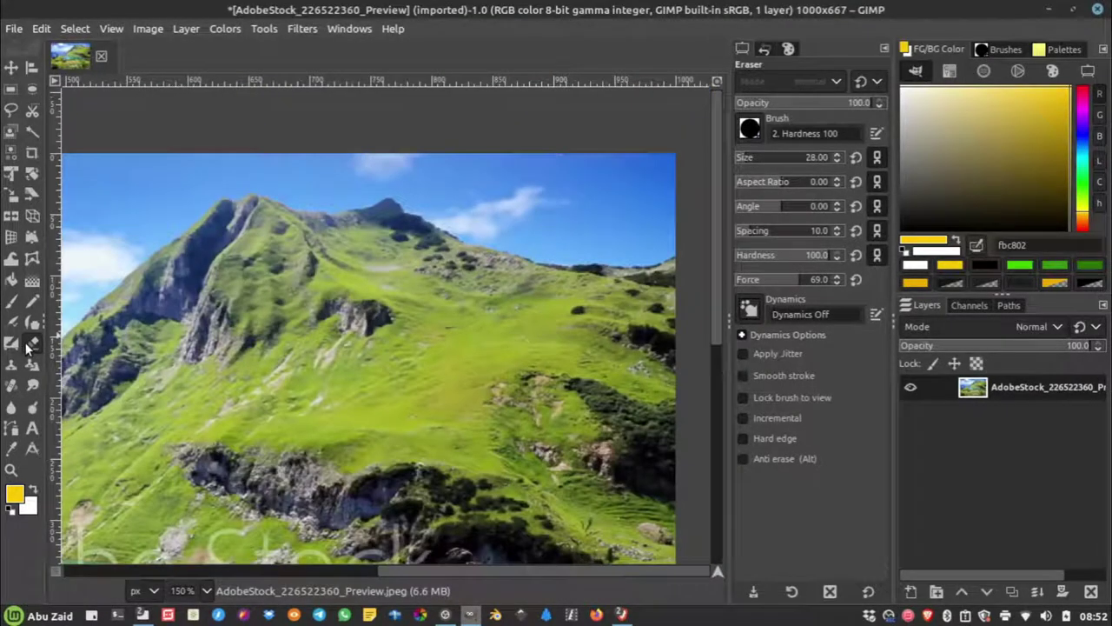
left_click(31, 346)
mouse_move(525, 158)
left_mouse_down()
mouse_move(655, 217)
mouse_move(576, 168)
mouse_move(612, 152)
mouse_move(460, 144)
mouse_move(643, 217)
mouse_move(533, 199)
mouse_move(422, 159)
mouse_move(496, 211)
mouse_move(690, 229)
mouse_move(435, 174)
mouse_move(426, 182)
left_mouse_up()
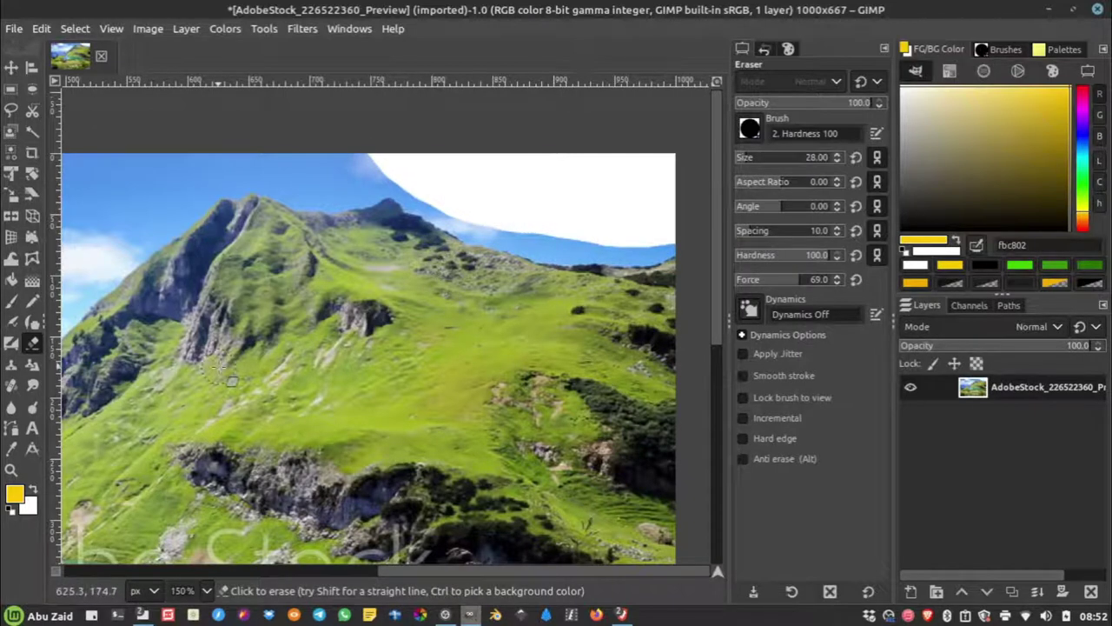
key("ctrl+z")
Step: Trace a closed path from the mountain peak along the ridge around the adjacent sky
scroll(626, 214, "down", 1, "ctrl")
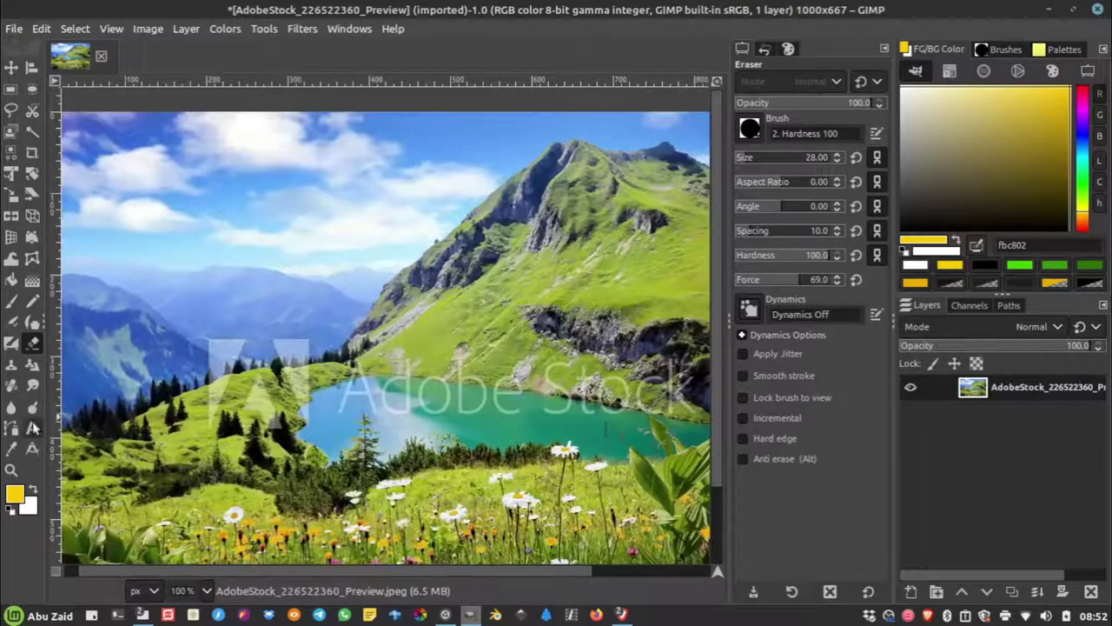
left_click(12, 427)
left_click(532, 139)
left_click(498, 190)
left_click(444, 247)
left_click(381, 291)
left_click(325, 301)
left_click(224, 260)
left_click(238, 165)
left_click(385, 134)
left_click(473, 122)
left_click(548, 140)
Step: Turn the path into a selection and clear that sky area to white
key("Return")
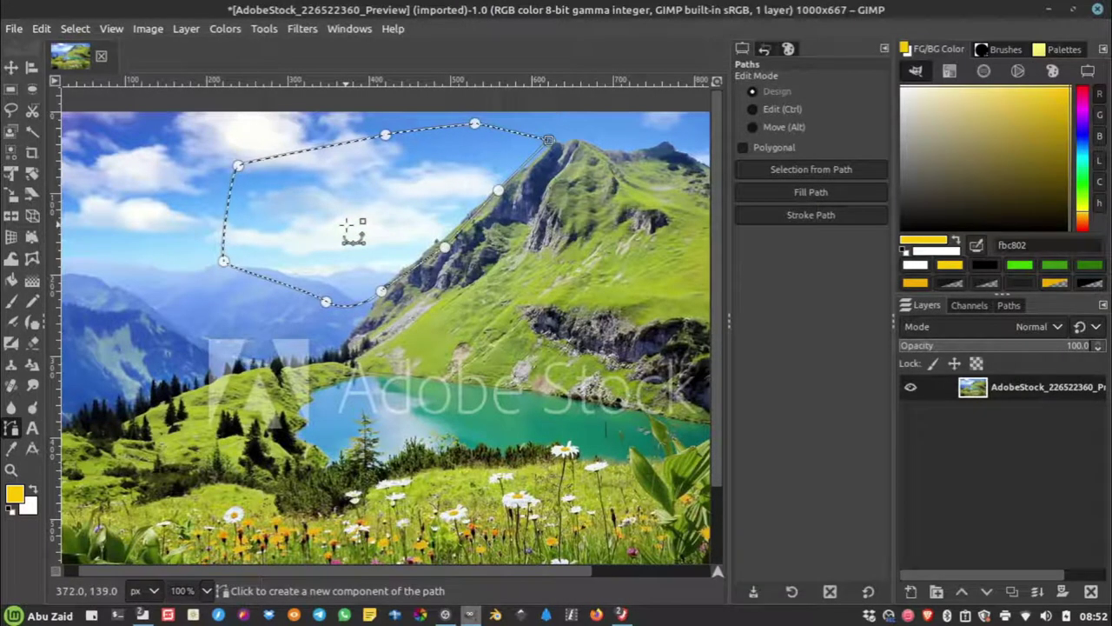
key("Delete")
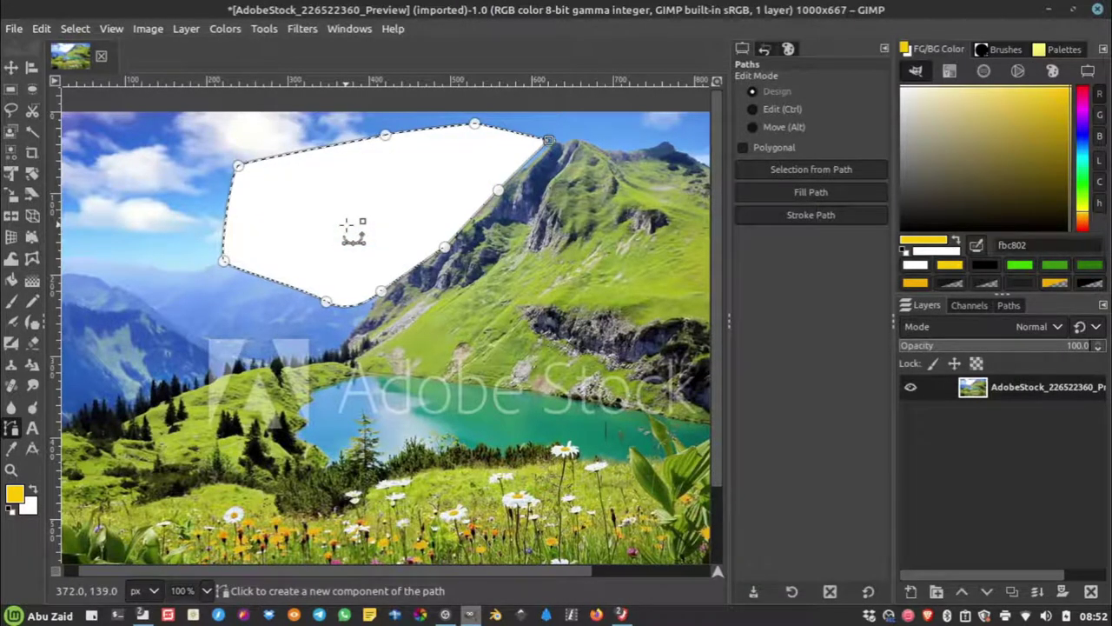
key("2")
key("minus")
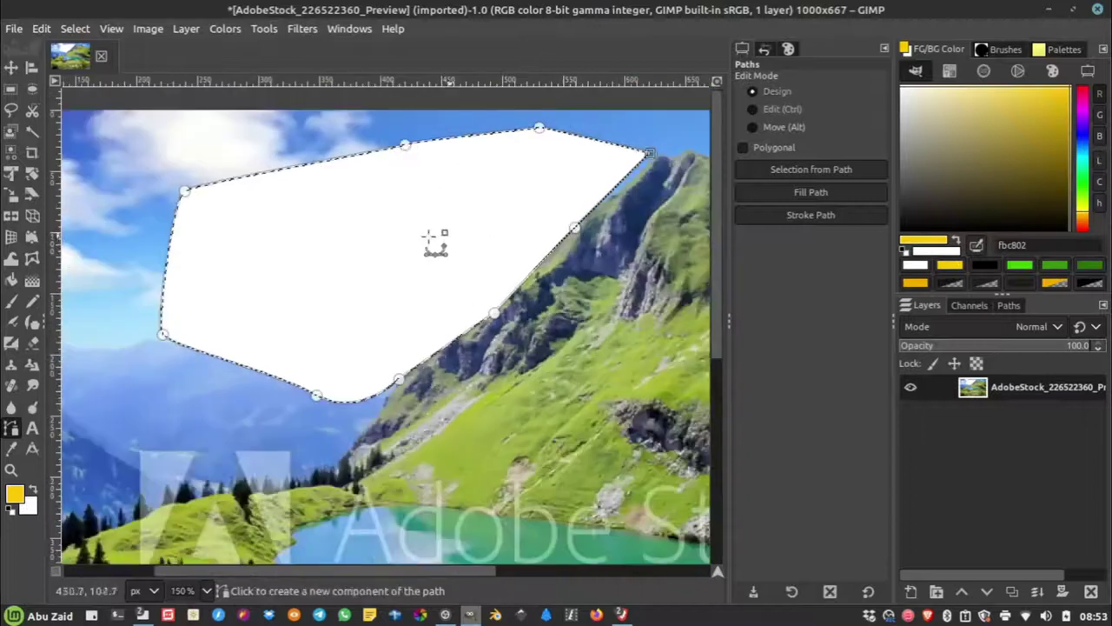
Step: Undo the white fill in the sky patch
left_click(11, 67)
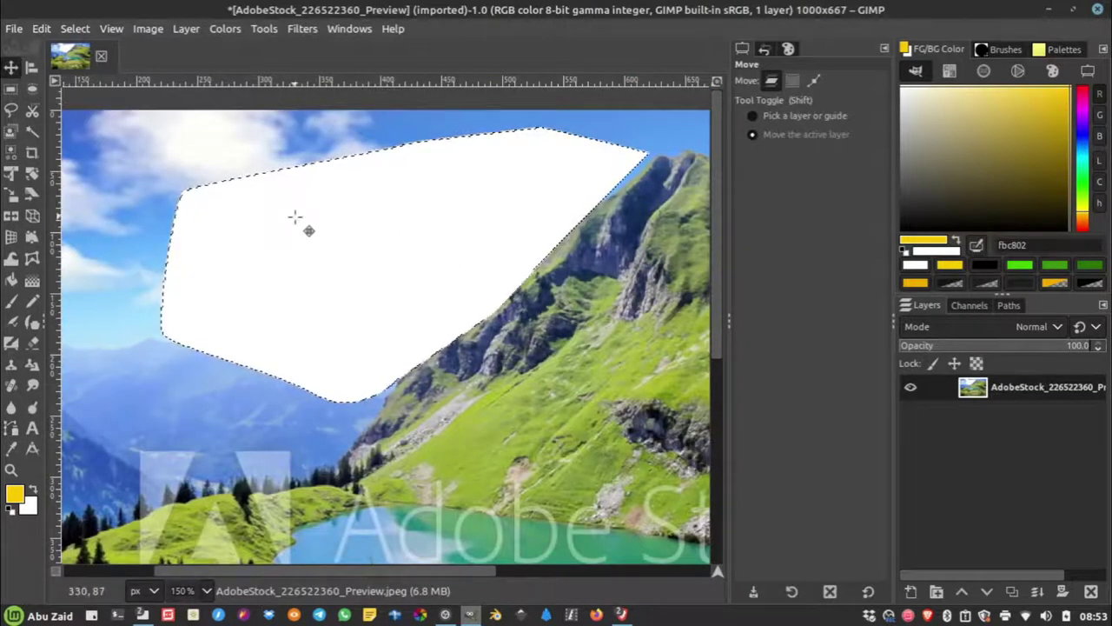
key("shift")
scroll(500, 294, "down", 2)
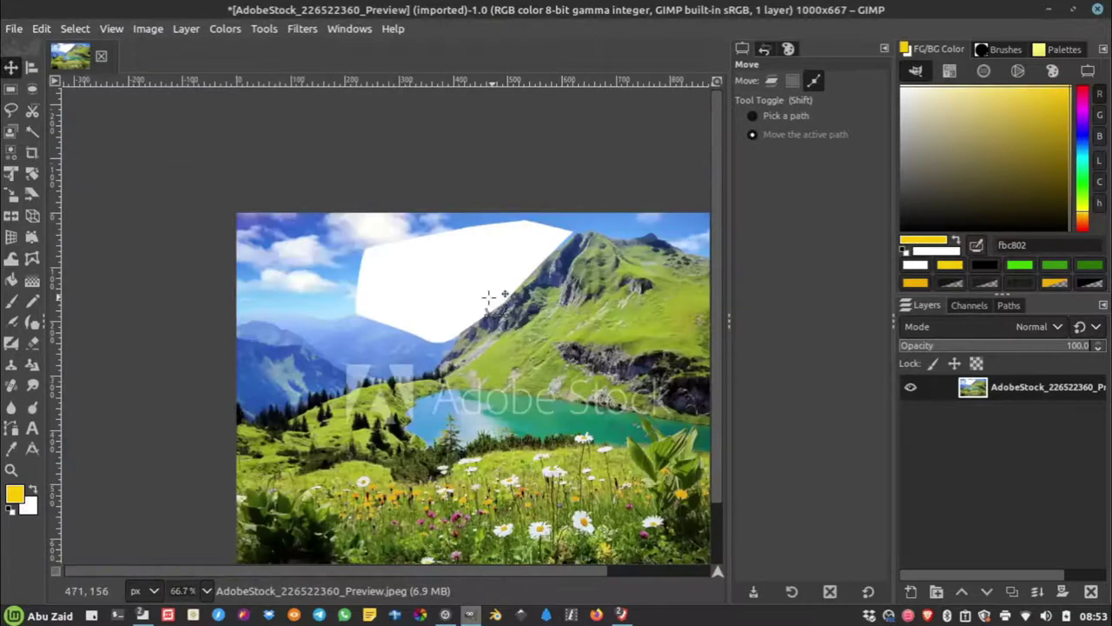
key("ctrl+z")
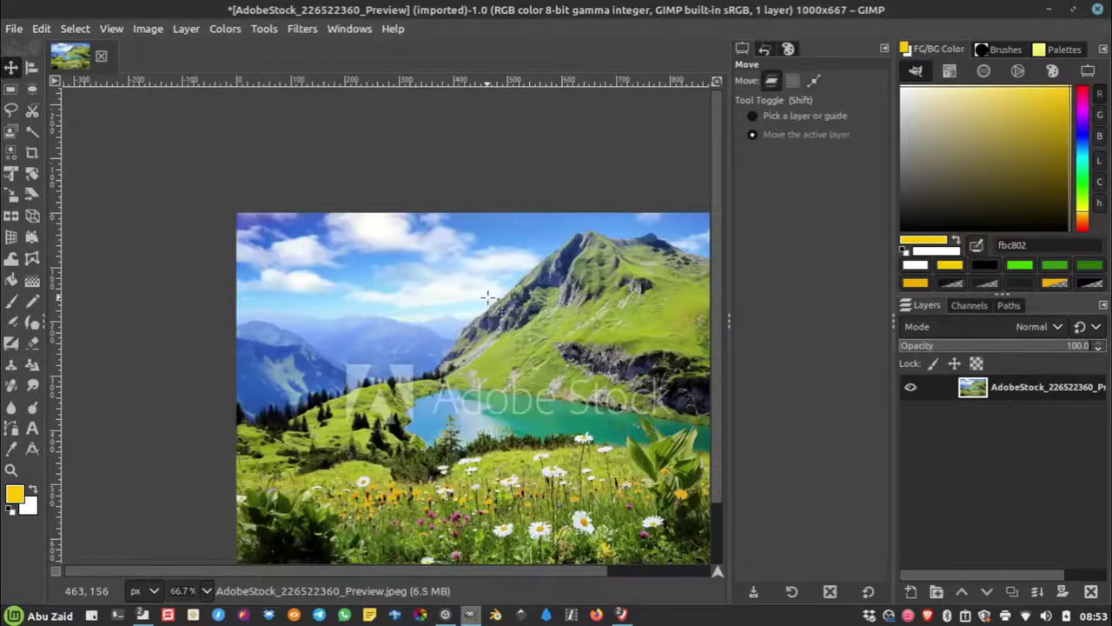
scroll(491, 297, "down", 2)
scroll(490, 297, "down", 1)
scroll(491, 298, "up", 2)
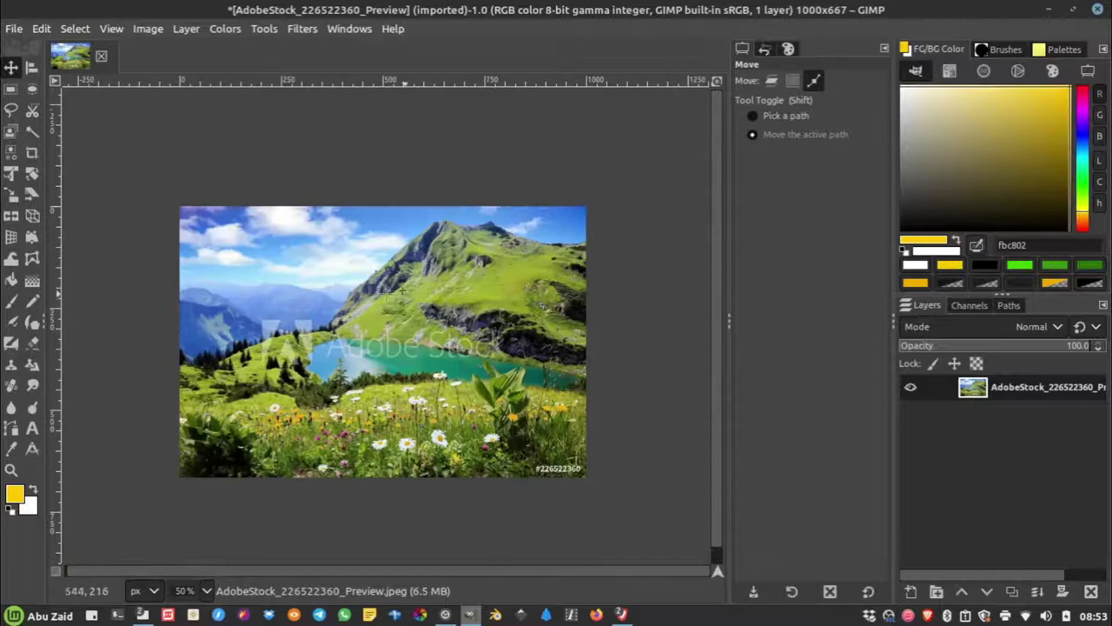
key("shift")
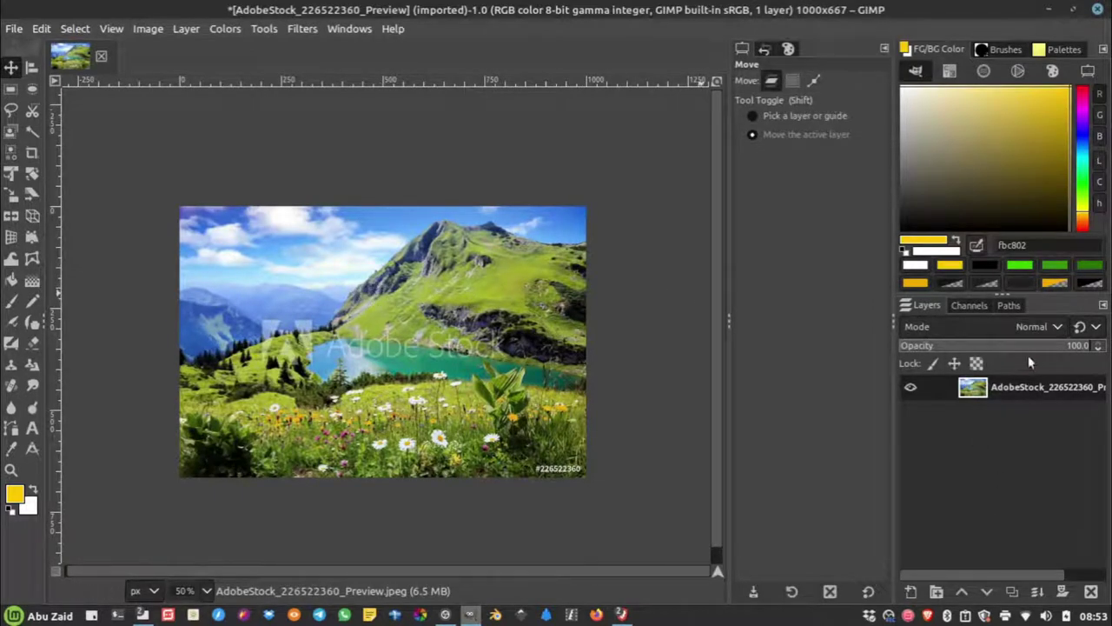
Step: Add an empty transparent layer and merge it down into the photo
left_click(911, 593)
left_click(1067, 586)
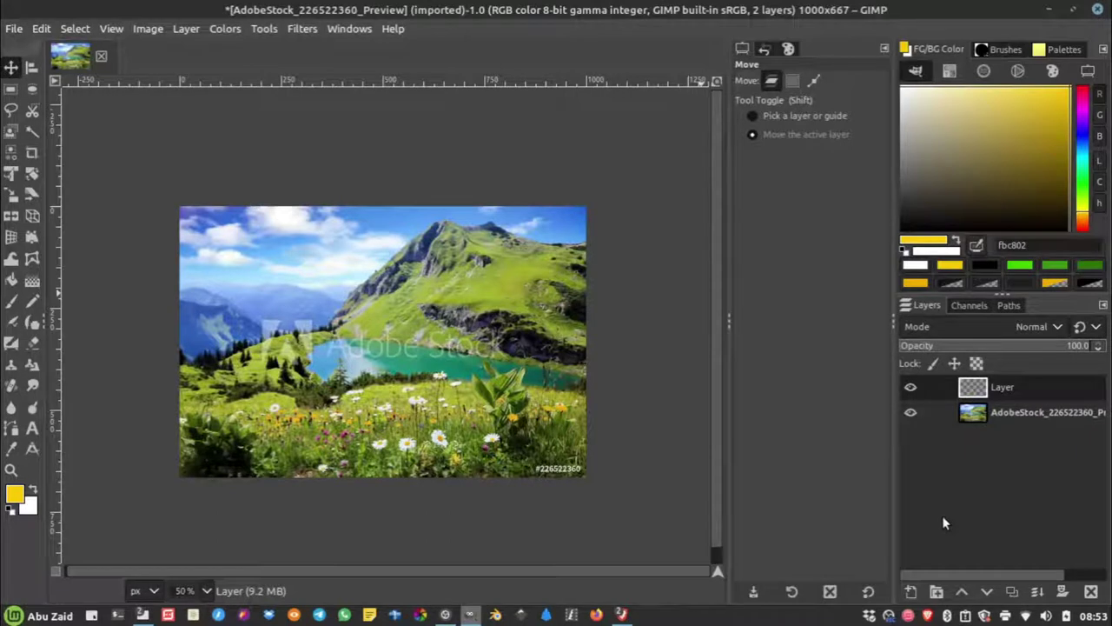
key("ctrl+z")
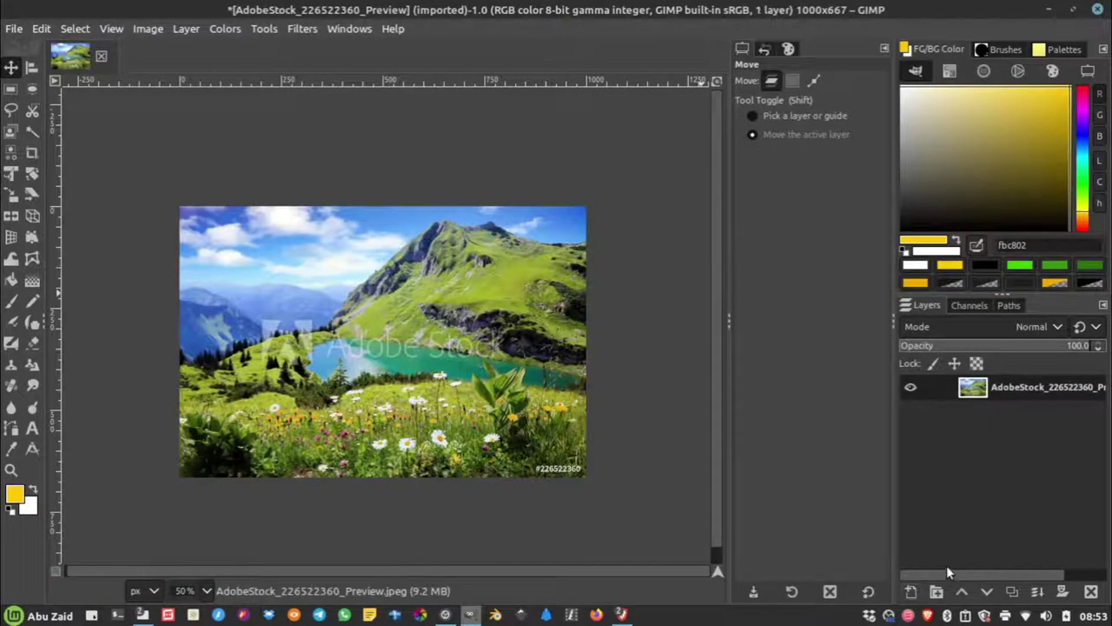
left_click(909, 593, "shift")
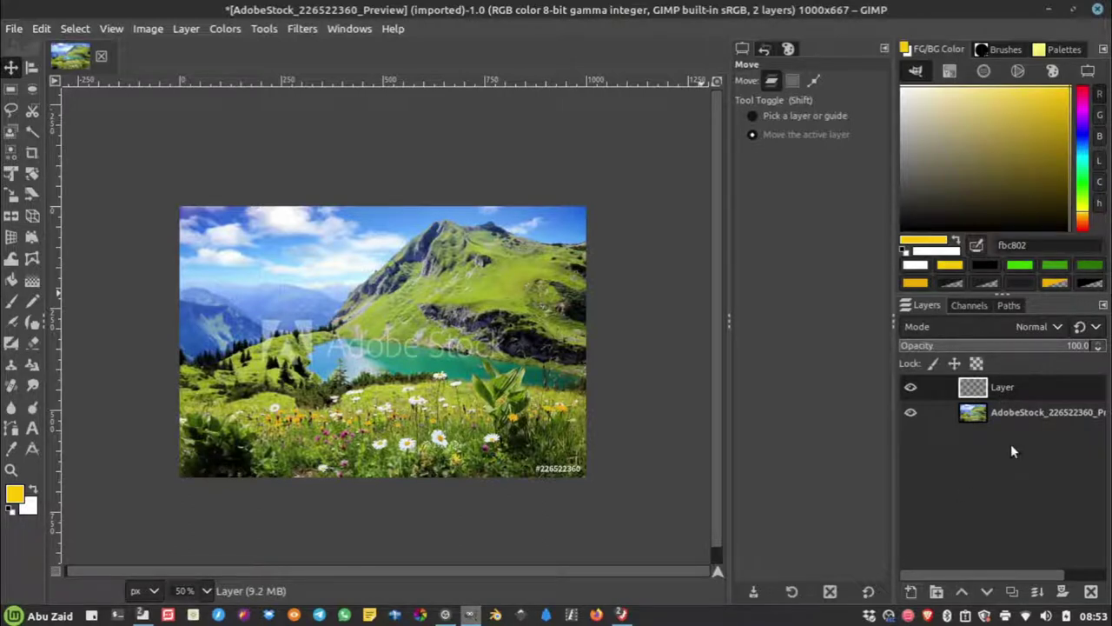
right_click(1007, 387)
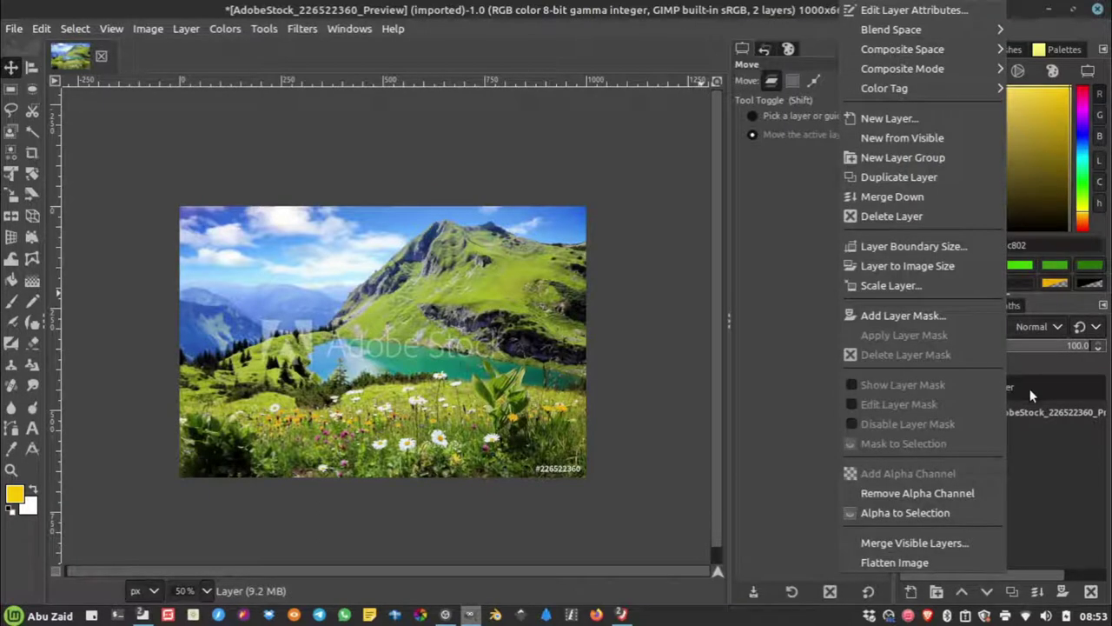
left_click(890, 198)
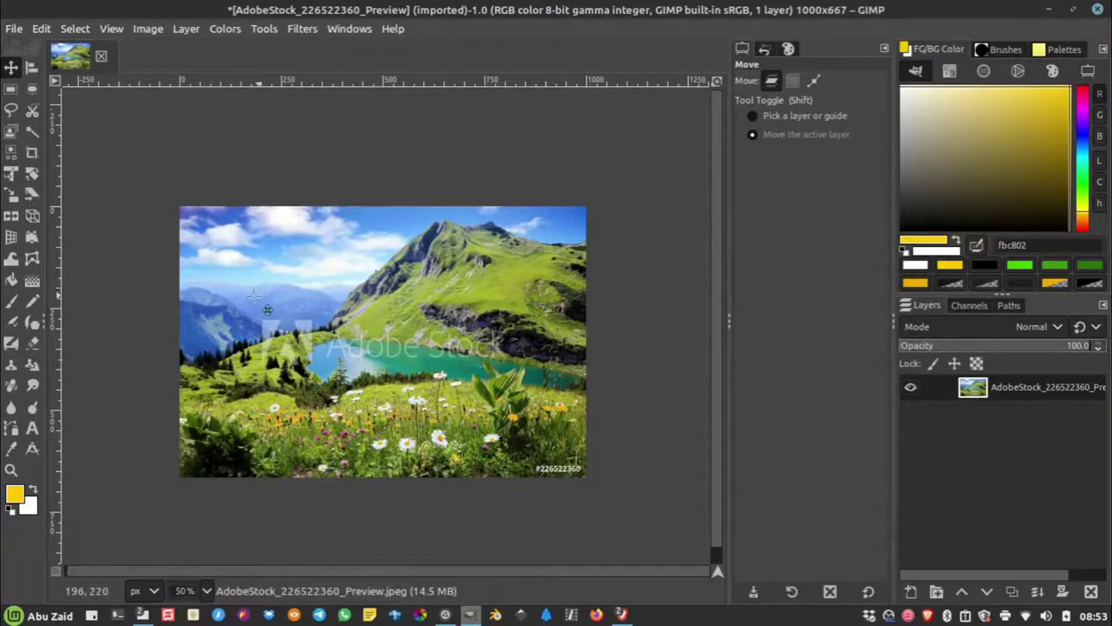
Step: Erase the top-right sky and a stroke leftward along the ridge to transparency
scroll(257, 295, "up", 2)
scroll(336, 231, "down", 2)
scroll(252, 271, "up", 2)
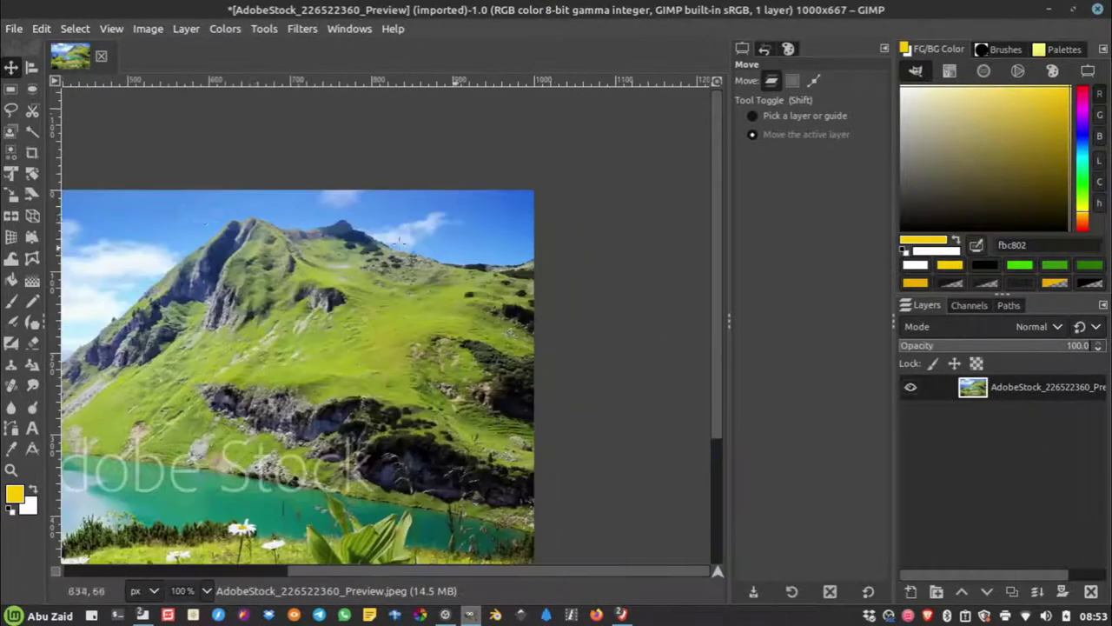
left_click(32, 343)
mouse_move(427, 195)
left_mouse_down()
mouse_move(527, 225)
mouse_move(531, 198)
left_mouse_up()
scroll(508, 220, "up", 3)
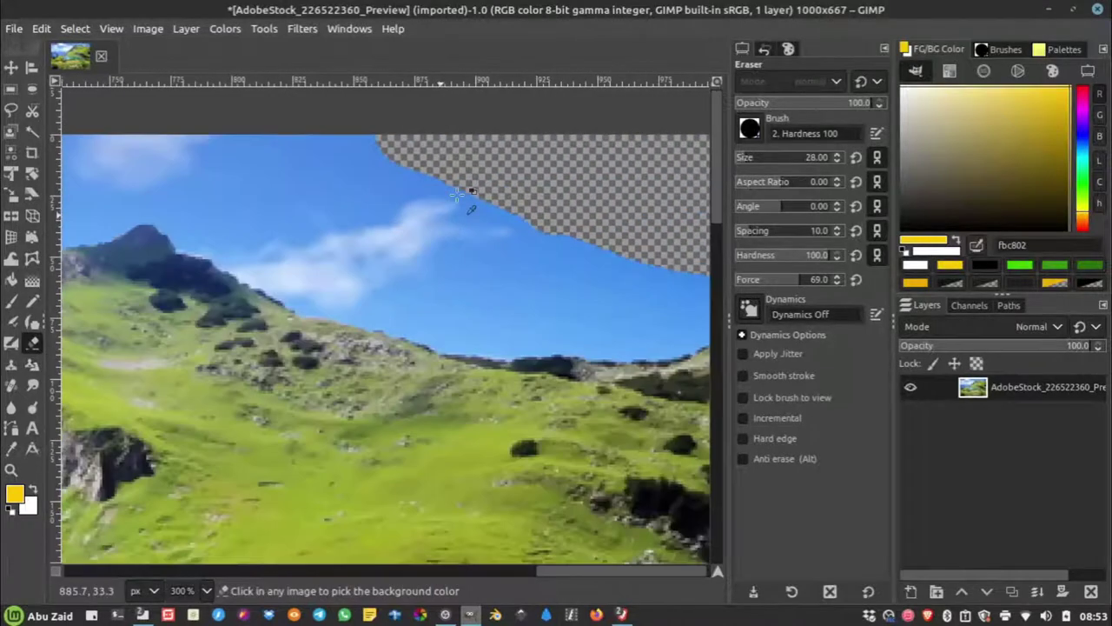
mouse_move(626, 227)
left_mouse_down()
mouse_move(469, 271)
mouse_move(195, 184)
mouse_move(376, 302)
mouse_move(452, 334)
mouse_move(573, 347)
mouse_move(521, 278)
mouse_move(464, 252)
left_mouse_up()
scroll(463, 250, "down", 4)
Step: Undo the last eraser stroke along the ridge and pick the Paths tool
key("ctrl+z")
key("ctrl+z")
key("ctrl+z")
key("ctrl+z")
scroll(223, 298, "up", 2)
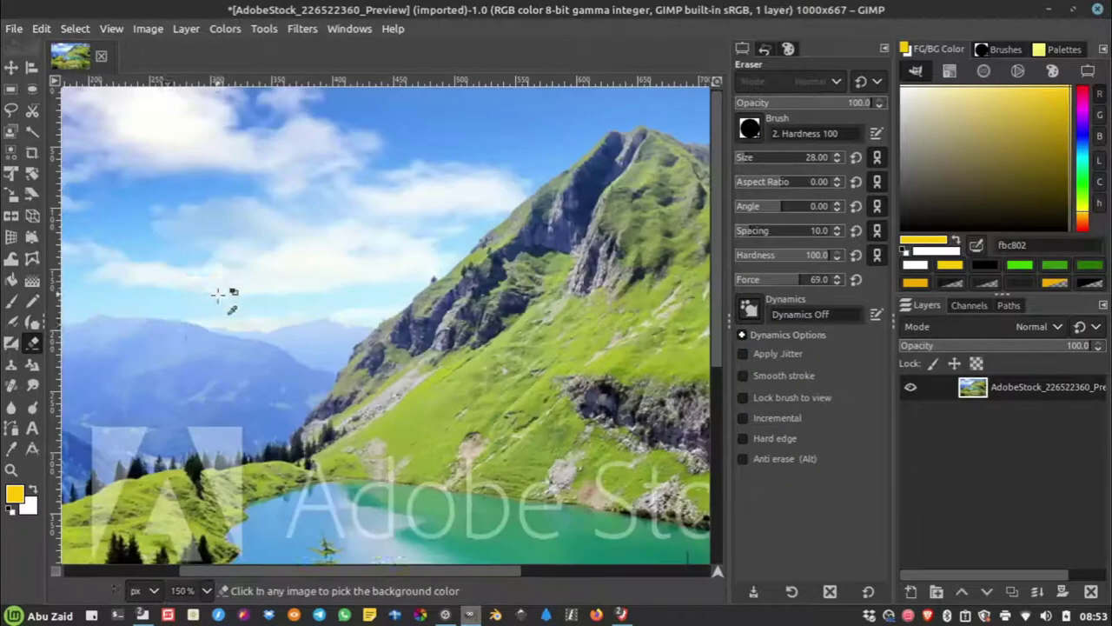
left_click(10, 428)
scroll(313, 295, "down", 2)
Step: Start a path at the mountain peak and place anchors down the left ridge line
scroll(521, 313, "up", 2)
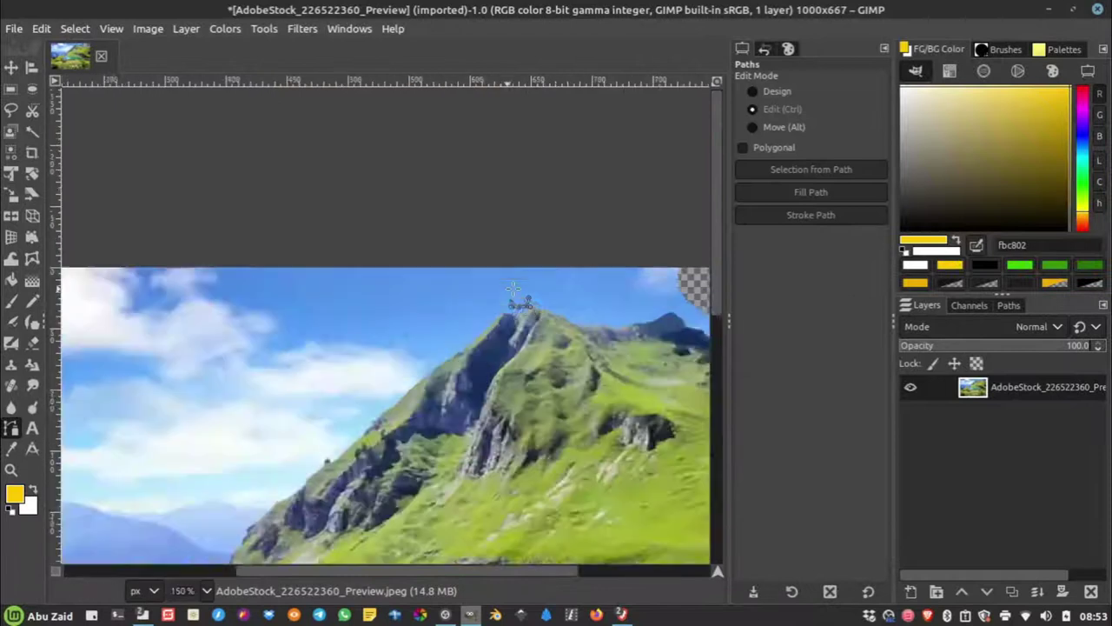
scroll(522, 313, "up", 2)
left_click(517, 297)
left_click(484, 298)
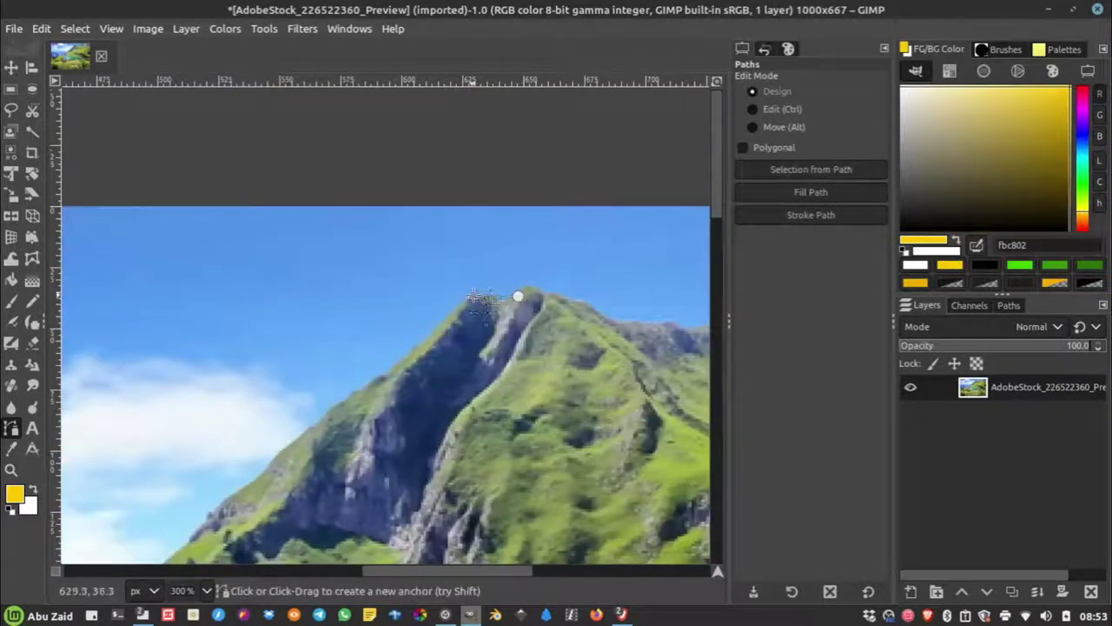
left_click(460, 306)
left_click(310, 426)
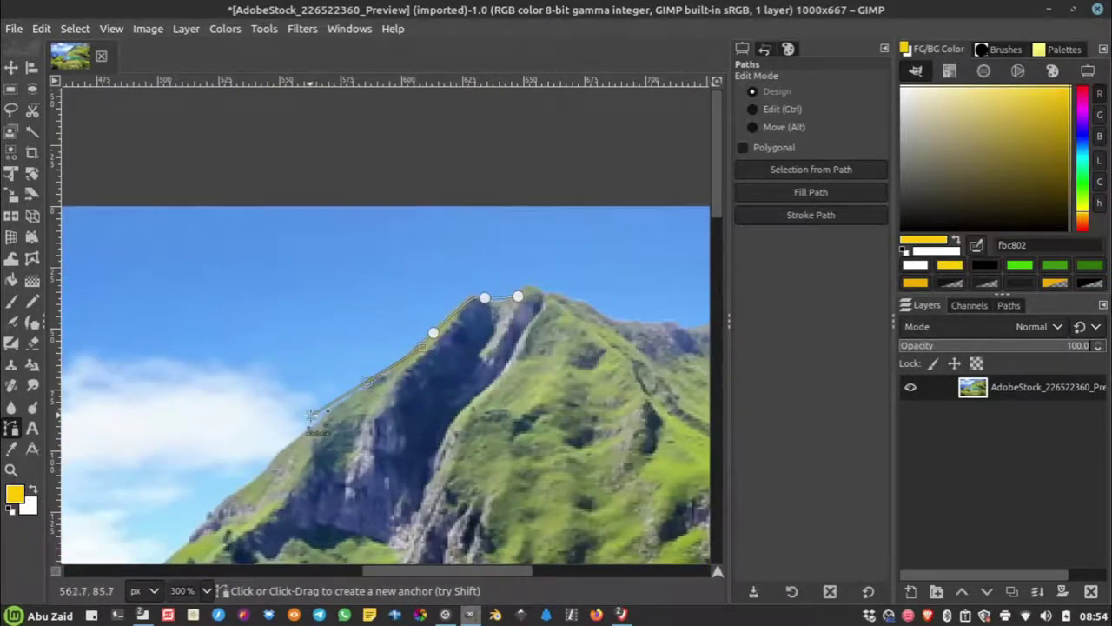
scroll(391, 374, "down", 2)
scroll(476, 315, "up", 2)
left_click(579, 262)
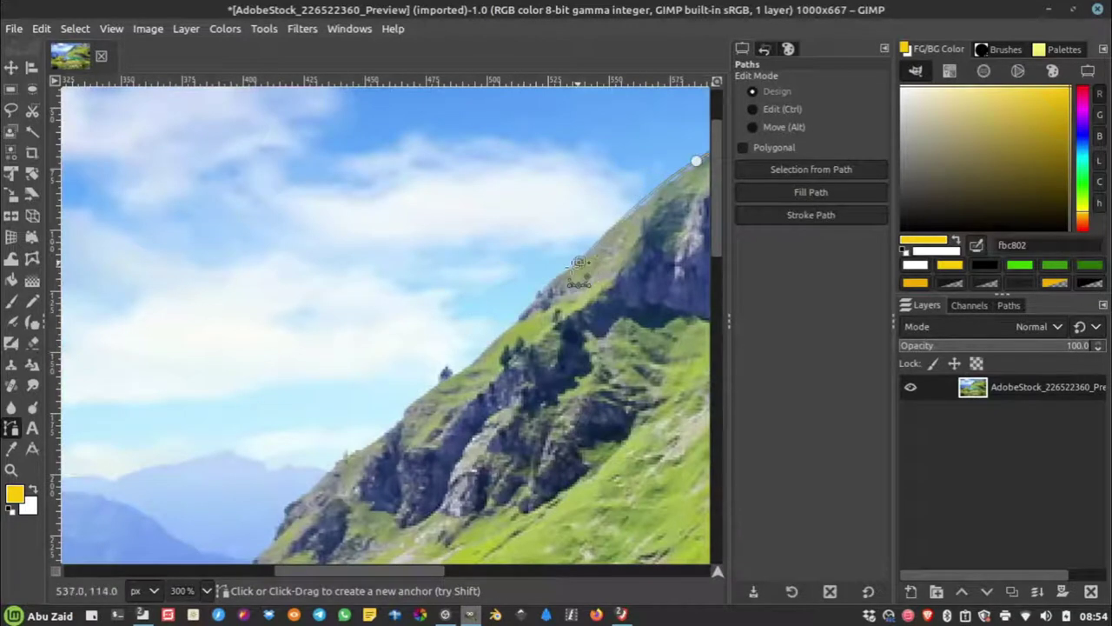
left_click(515, 323)
left_click(465, 367)
left_click(410, 402)
Step: Extend the path left along the horizon, up around the sky, and close it
left_click_drag(353, 449, 331, 478)
left_click(316, 466)
left_click(207, 459)
left_click(118, 477)
left_click(113, 271)
scroll(163, 285, "down", 2)
left_click(159, 241)
left_click(224, 200)
left_click(334, 198)
left_click(391, 216)
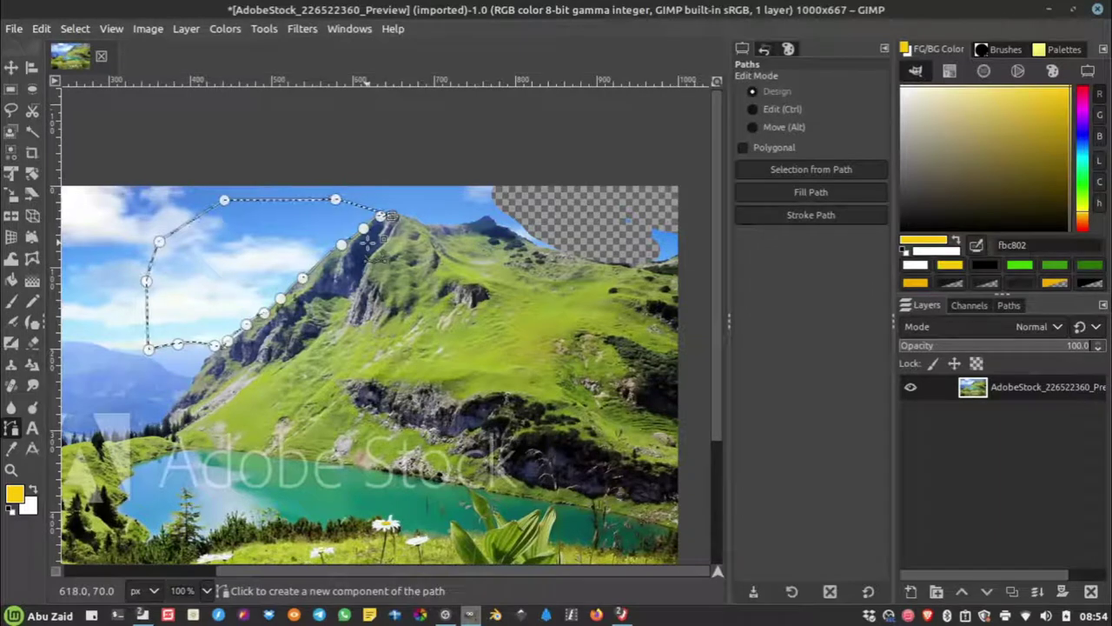
Step: Delete the sky inside the traced outline to transparency
key("Delete")
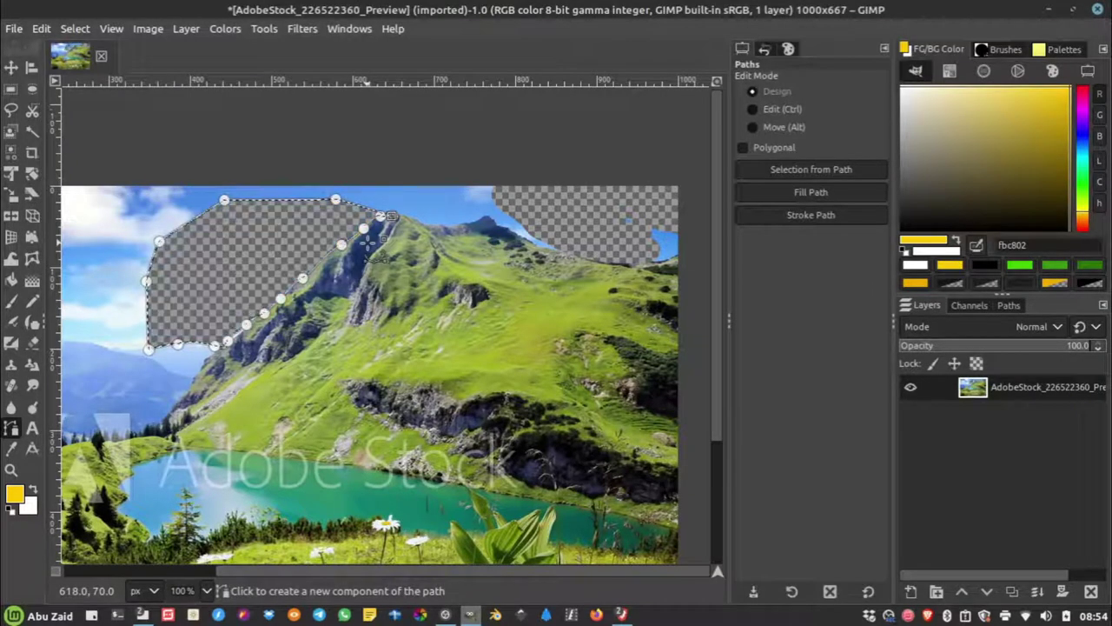
scroll(253, 229, "up", 3)
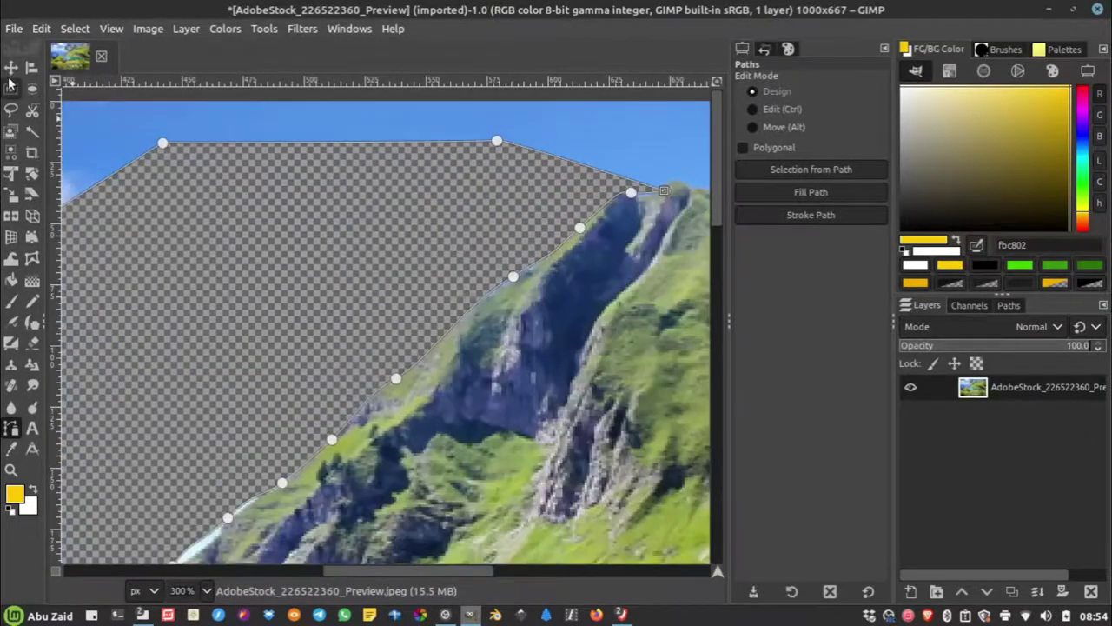
left_click(11, 67)
scroll(580, 244, "down", 1)
scroll(581, 243, "down", 2)
scroll(580, 243, "down", 1)
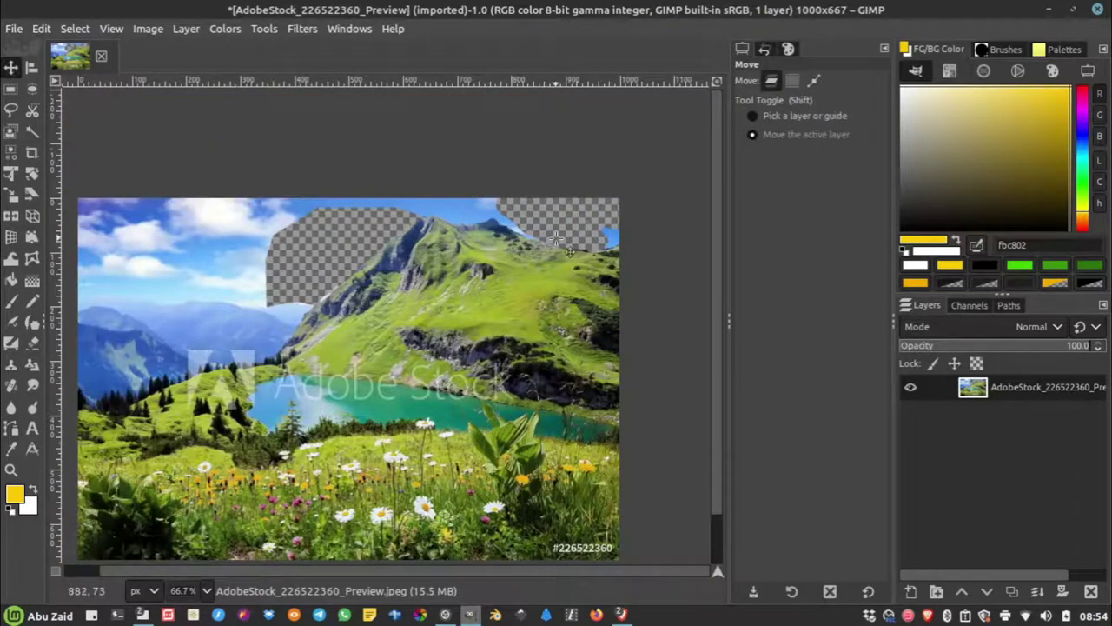
scroll(561, 241, "up", 1)
scroll(580, 228, "up", 1)
scroll(586, 222, "down", 1)
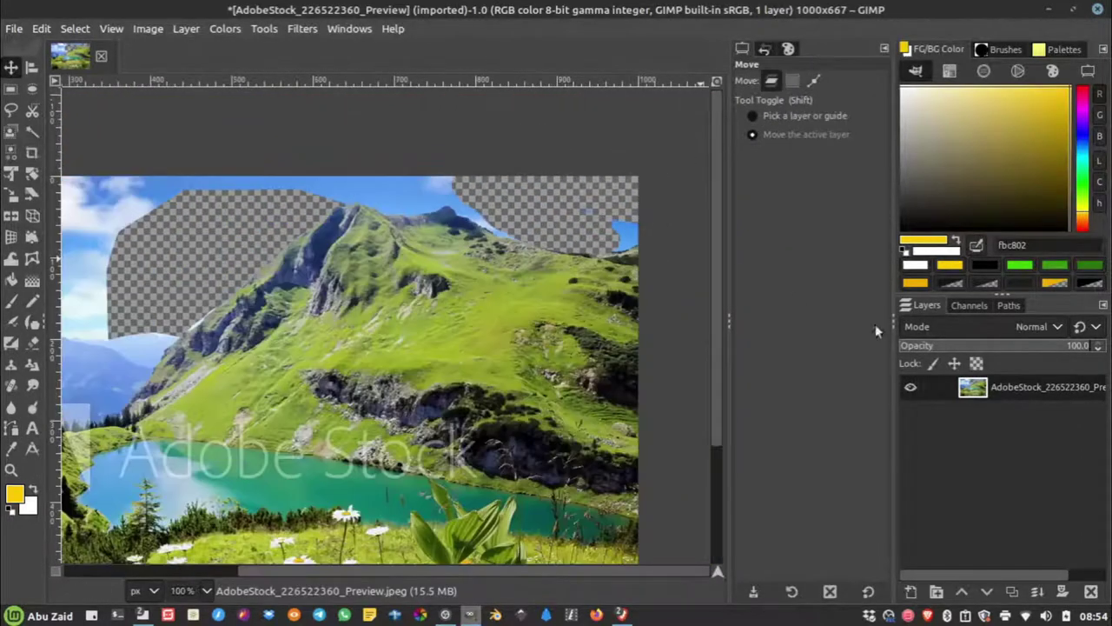
Step: Add a new layer beneath the photo and bucket-fill it dark grey (1e1e1d)
left_click(911, 593)
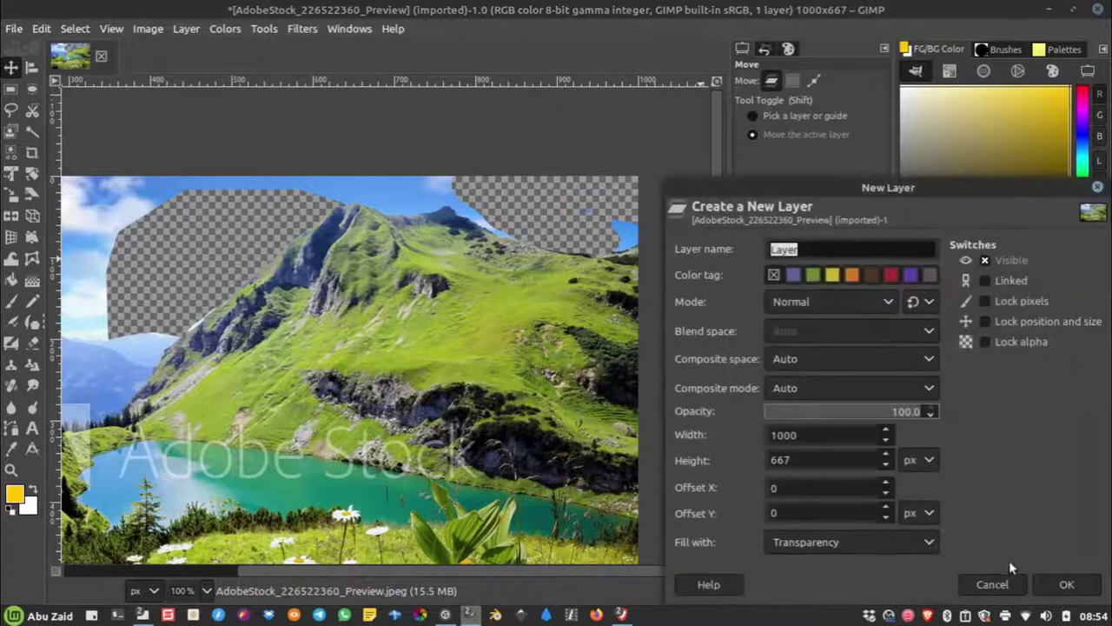
left_click(1065, 586)
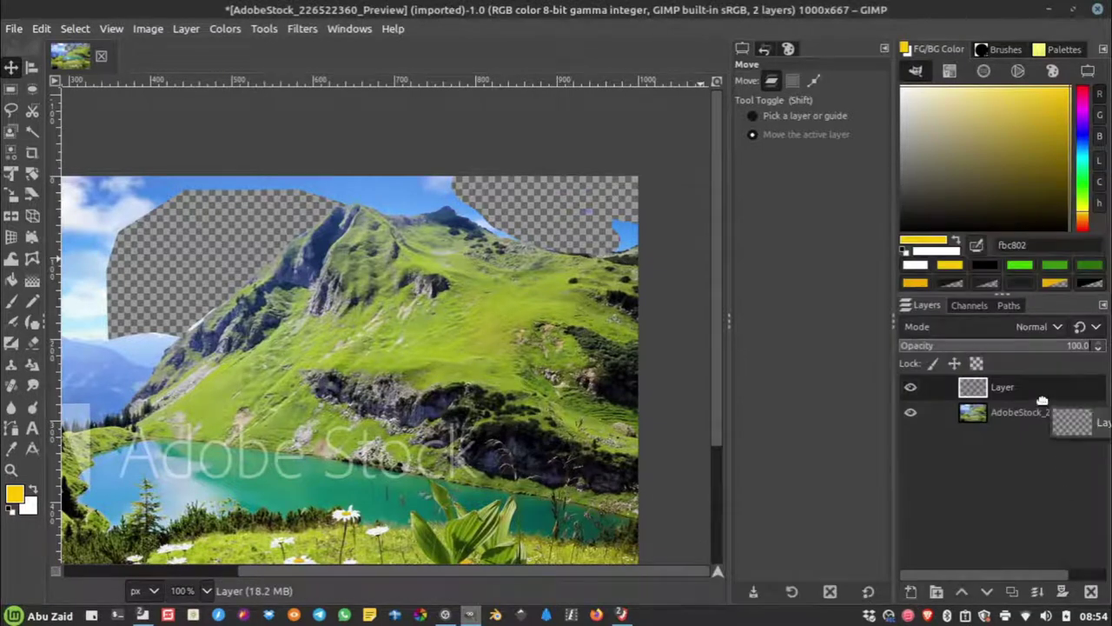
left_click_drag(1041, 388, 1031, 423)
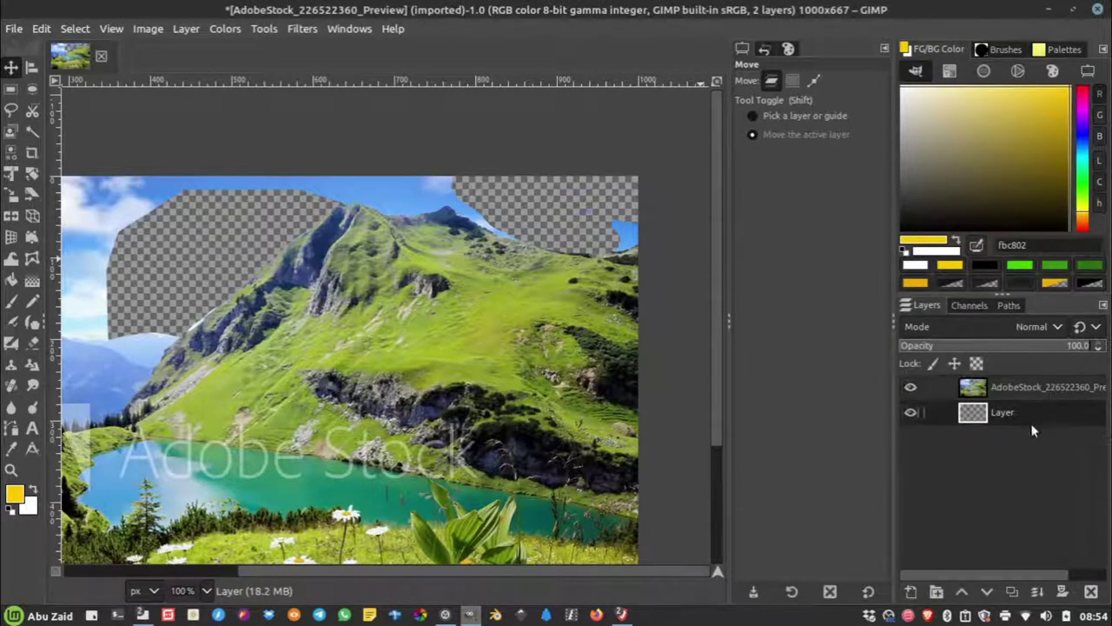
left_click(32, 279)
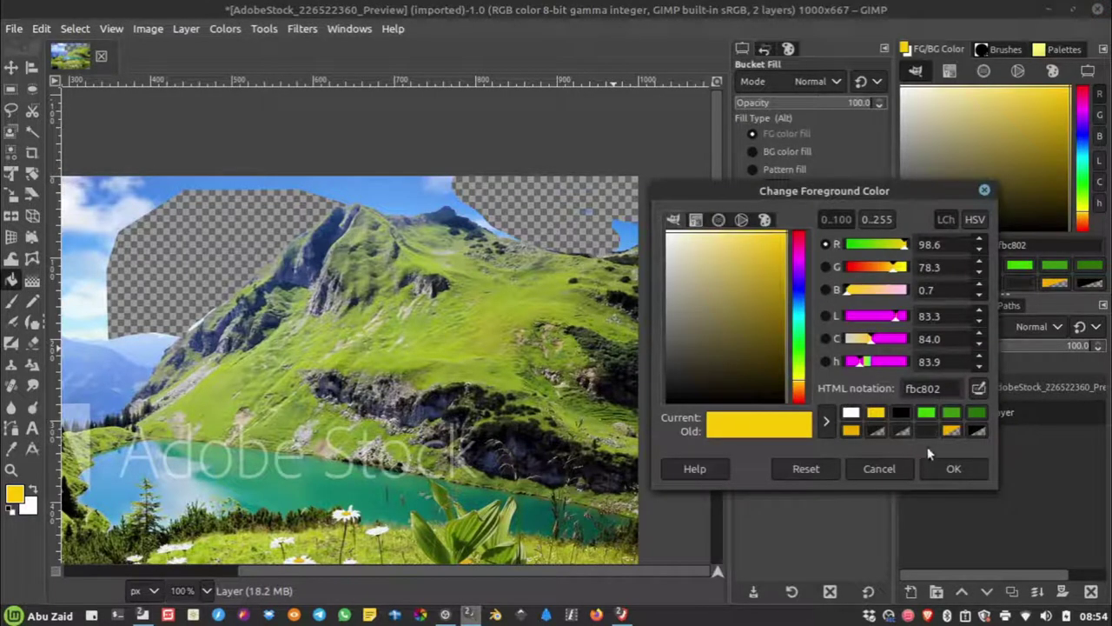
left_click(927, 431)
left_click(954, 469)
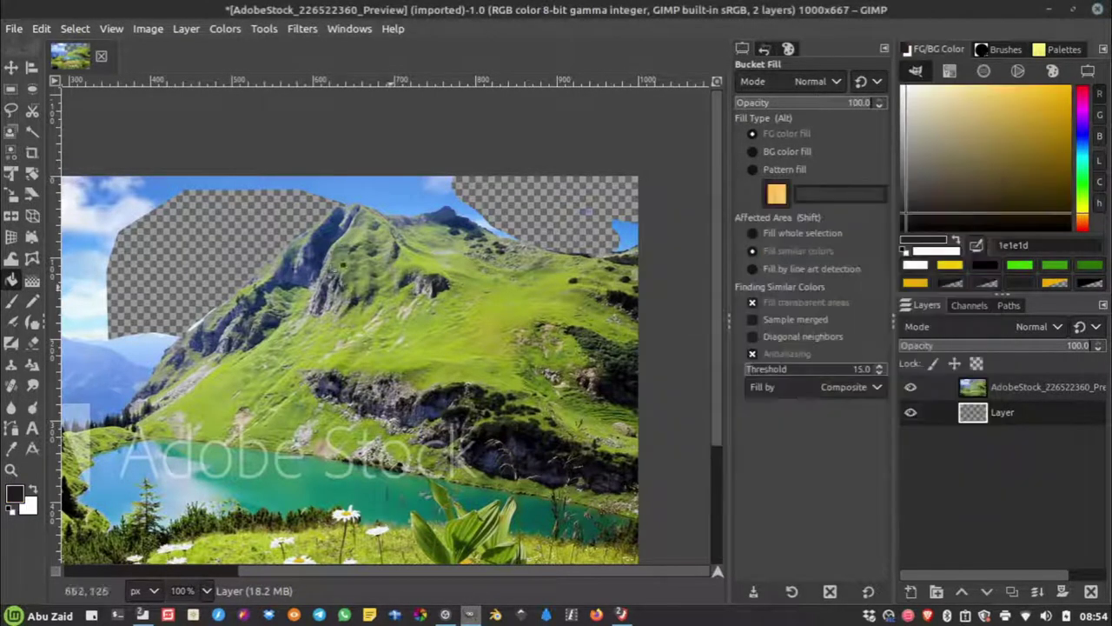
left_click(234, 241)
Step: On the photo layer, erase more sky below the cleared area left of the ridge
scroll(425, 262, "down", 1)
scroll(425, 263, "up", 1)
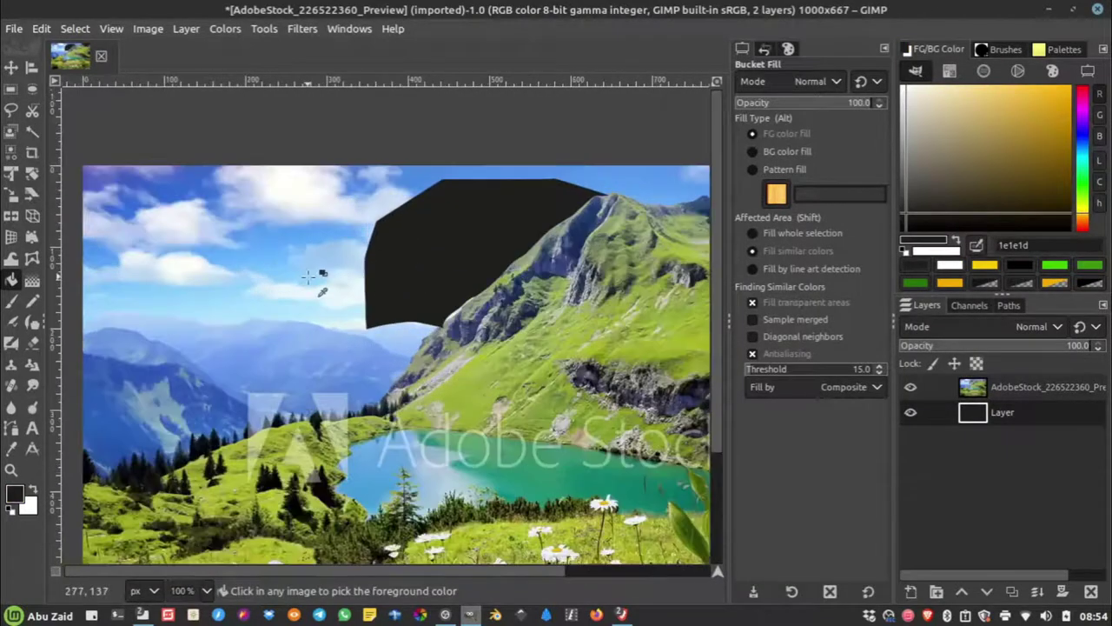
scroll(421, 264, "down", 1)
scroll(418, 264, "up", 1)
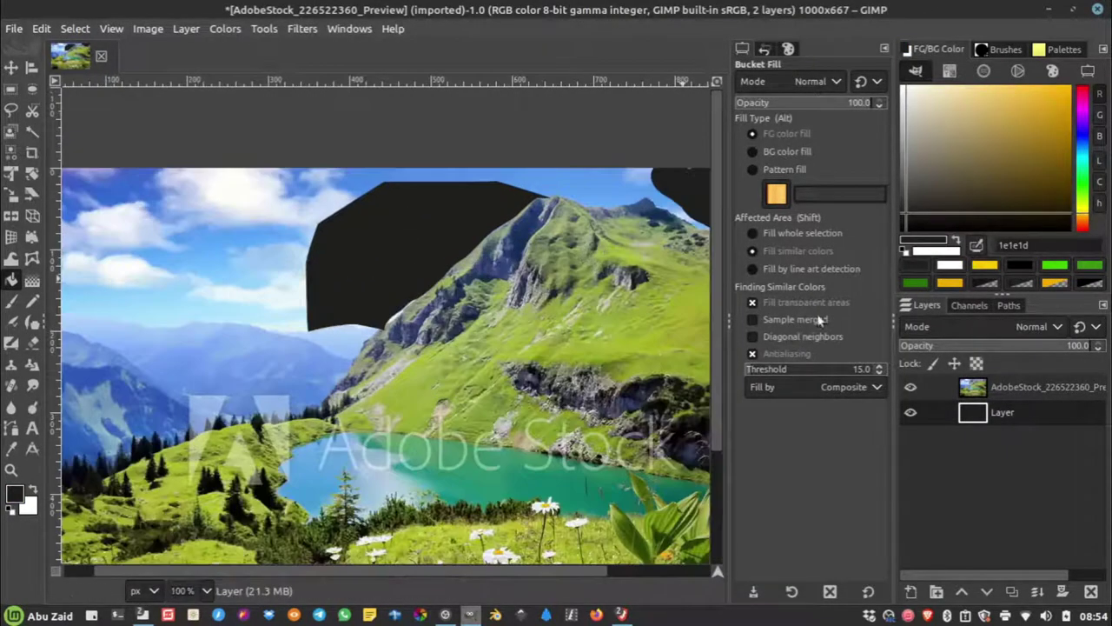
left_click(1019, 385)
left_click(32, 344)
mouse_move(330, 278)
left_mouse_down()
mouse_move(218, 308)
mouse_move(282, 337)
mouse_move(330, 330)
mouse_move(295, 335)
mouse_move(287, 352)
left_mouse_up()
Step: Select the lower layer and set the foreground colour to yellow-orange f2ab00
left_click(1000, 413)
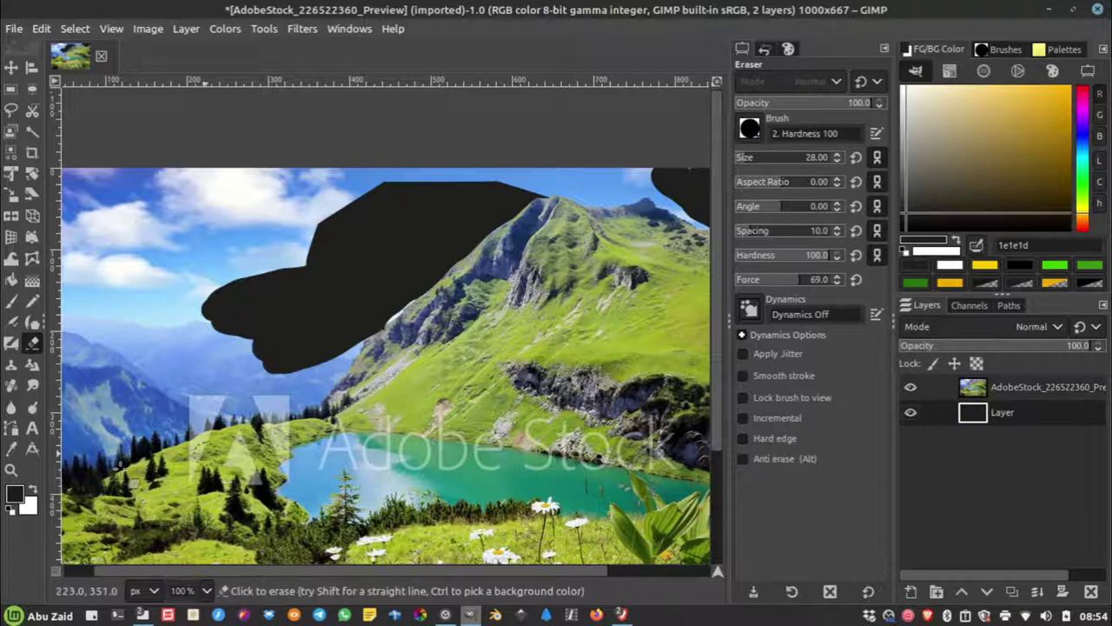
left_click(15, 493)
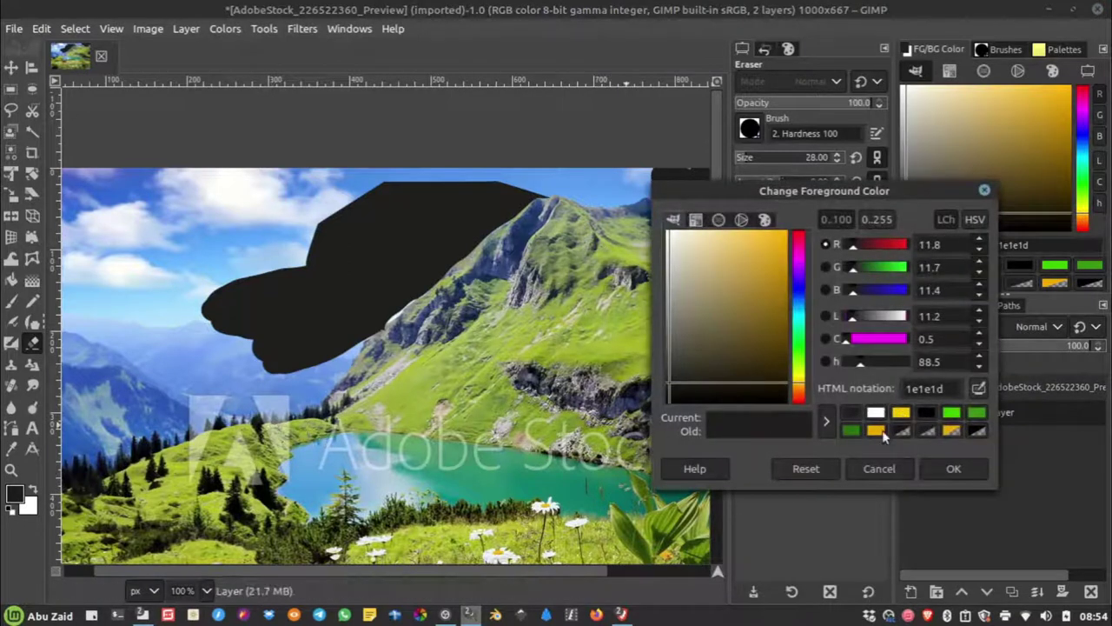
left_click(878, 430)
left_click(953, 468)
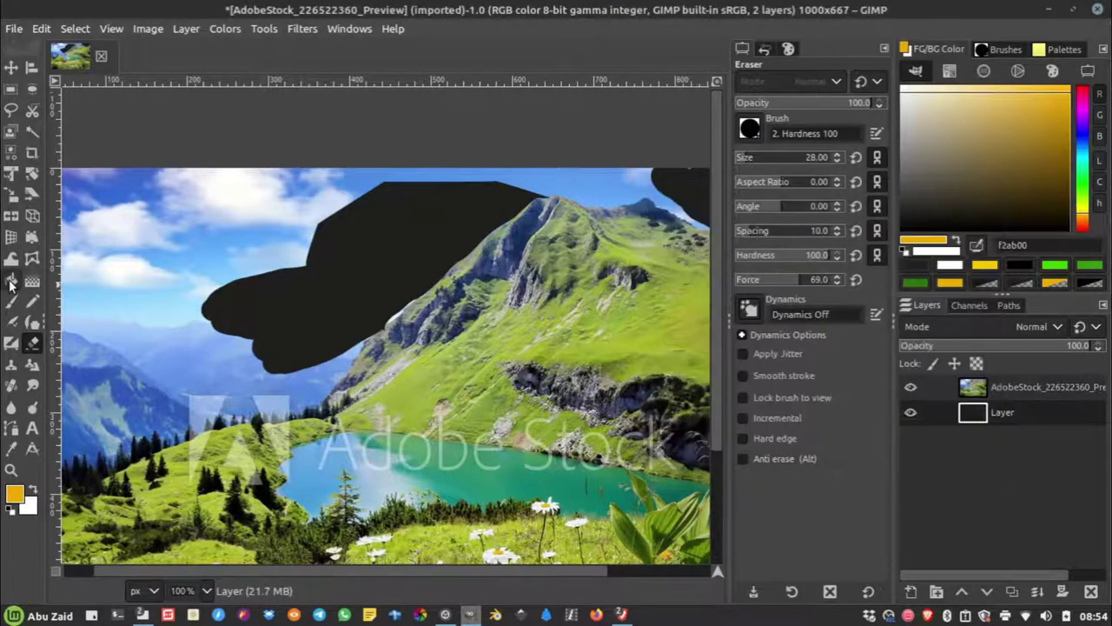
Step: Bucket-fill the dark lower layer with the yellow-orange colour
left_click(11, 280)
left_click(360, 285)
scroll(502, 278, "down", 1)
scroll(491, 279, "up", 1)
scroll(409, 304, "down", 1)
scroll(409, 305, "up", 1)
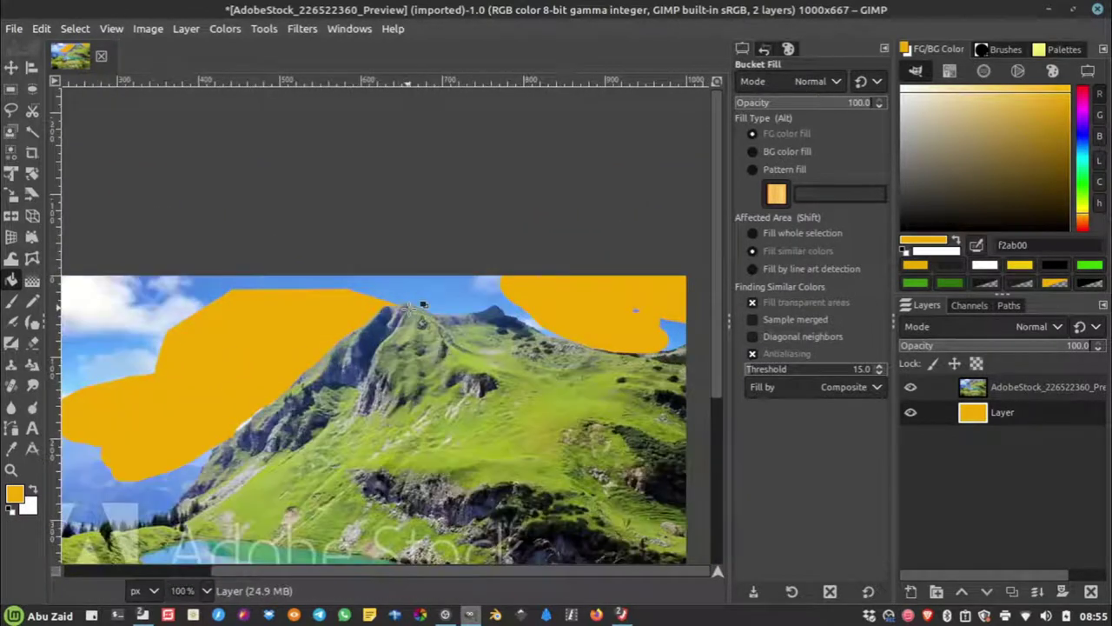
scroll(687, 300, "down", 2)
scroll(349, 402, "up", 2)
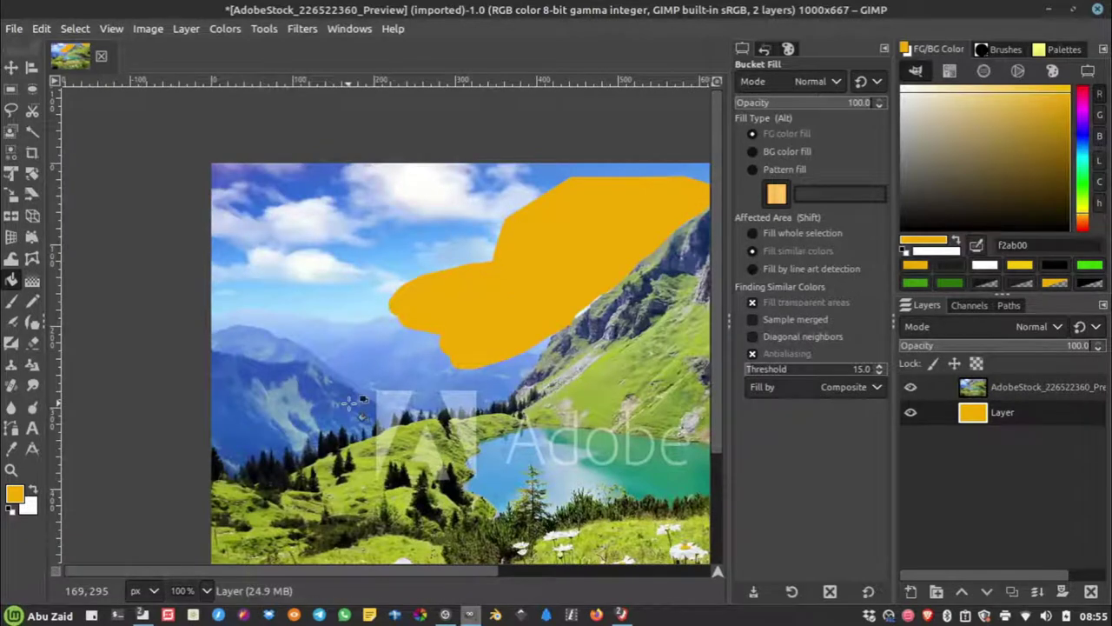
scroll(491, 380, "down", 1)
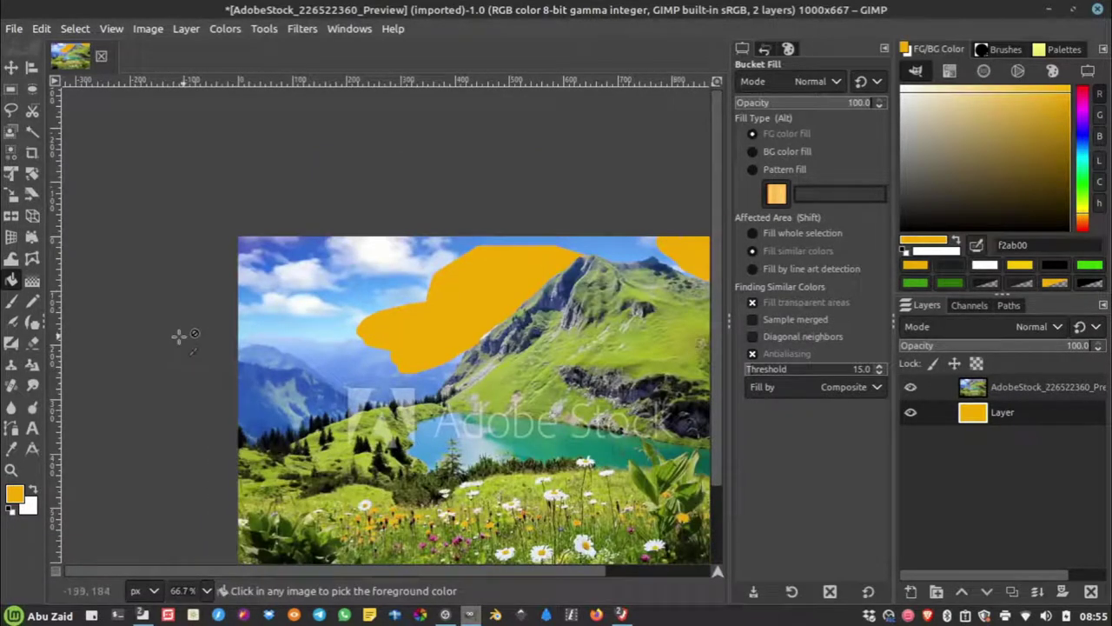
scroll(152, 331, "down", 1)
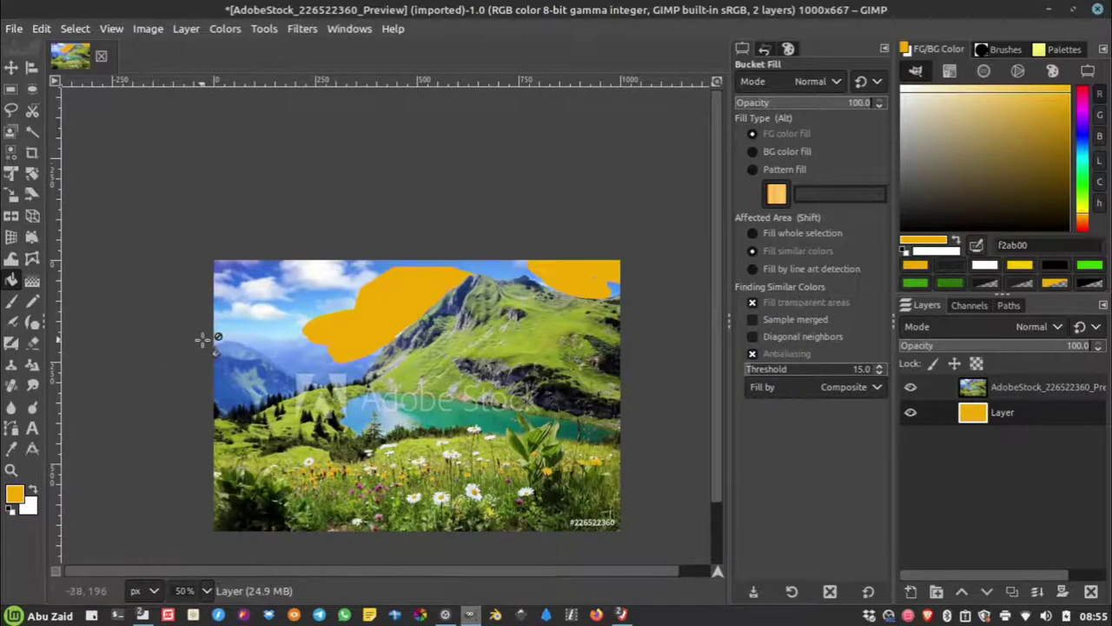
scroll(373, 395, "up", 2, "ctrl")
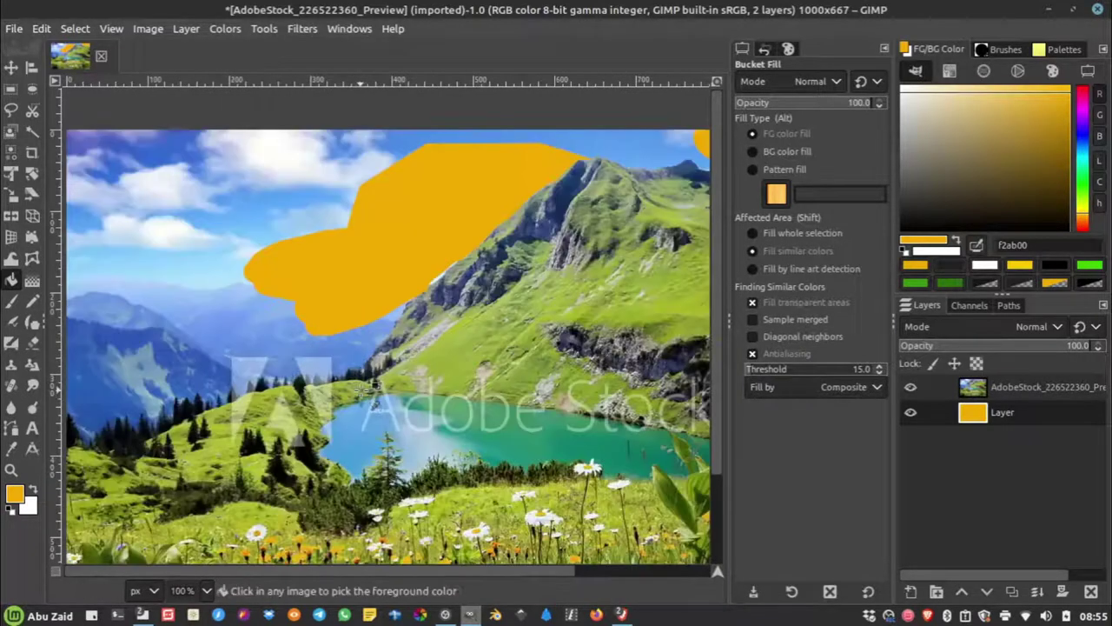